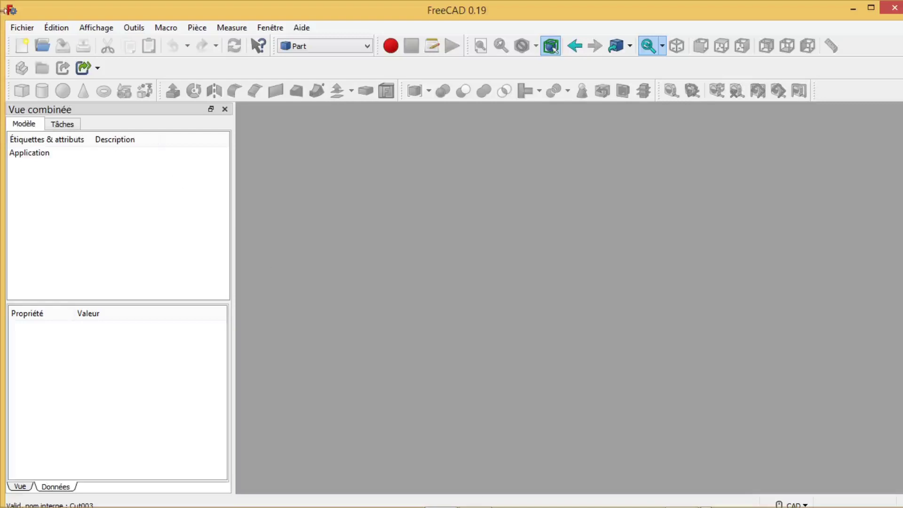
- Create a new document and add a cylinder to it
{"action": "left_click", "coordinate": [22, 27]}
{"action": "left_click", "coordinate": [41, 45]}
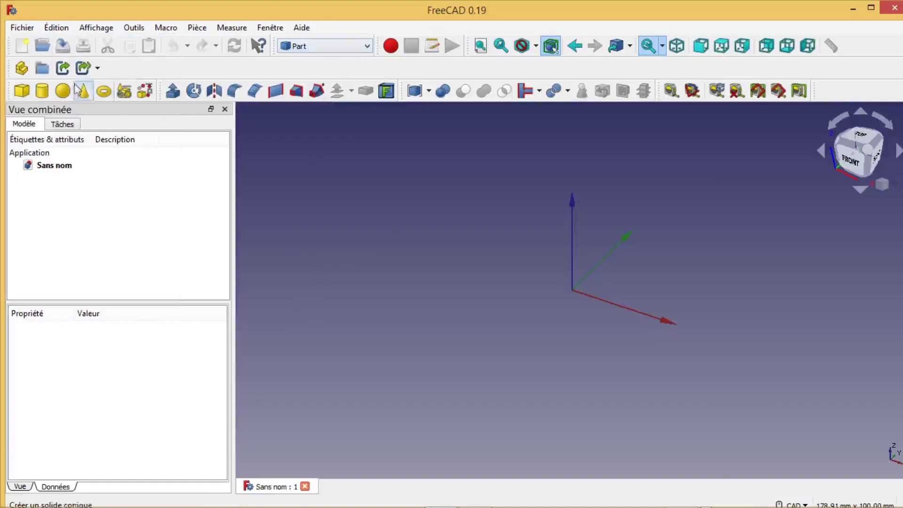
{"action": "left_click", "coordinate": [42, 91]}
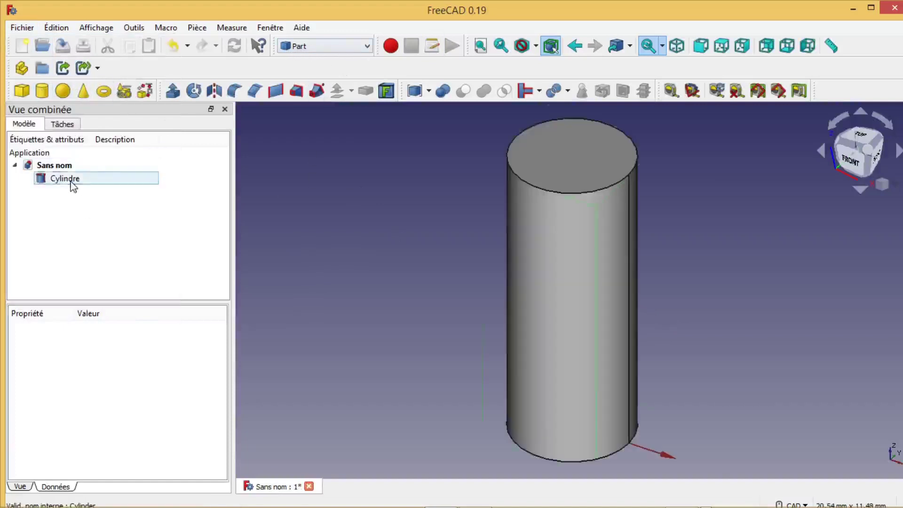
- Set the cylinder's radius to 38.3 mm and its height to 16 mm
{"action": "left_click", "coordinate": [70, 179]}
{"action": "left_click", "coordinate": [100, 420]}
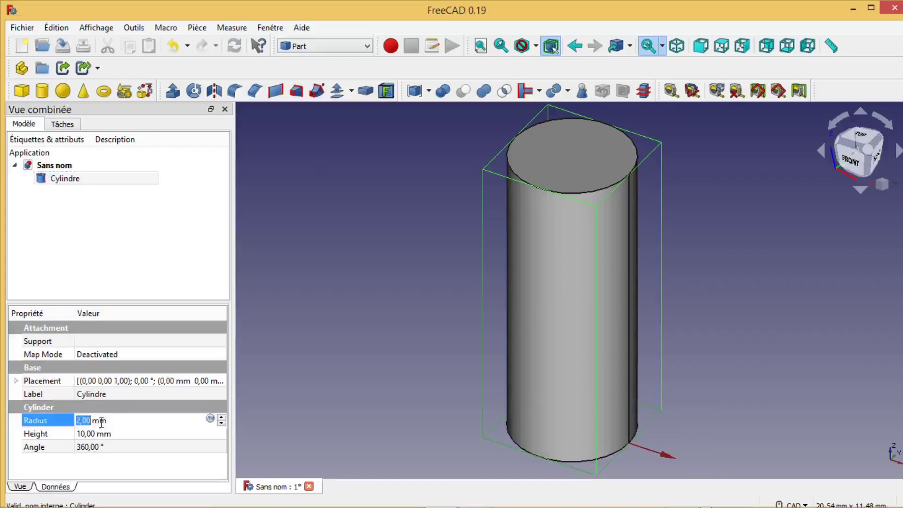
{"action": "type", "text": "38.3"}
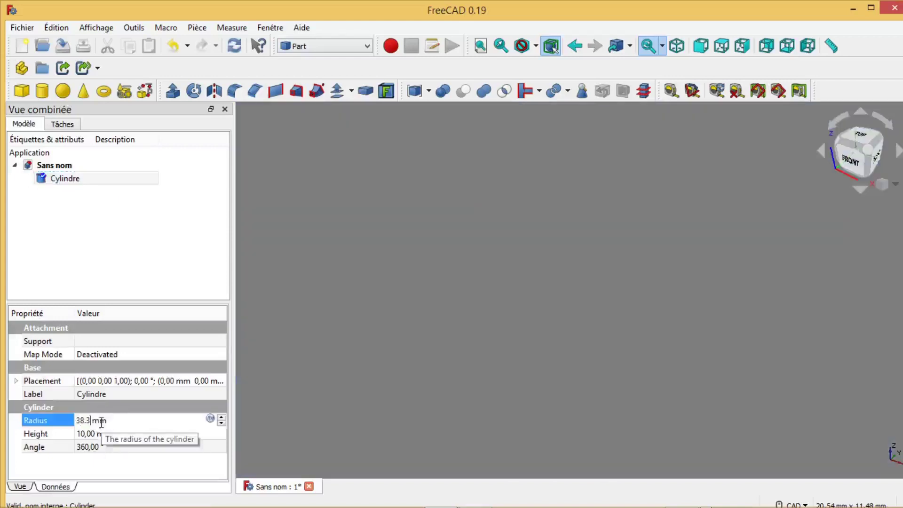
{"action": "left_click", "coordinate": [85, 434]}
{"action": "left_click", "coordinate": [85, 433]}
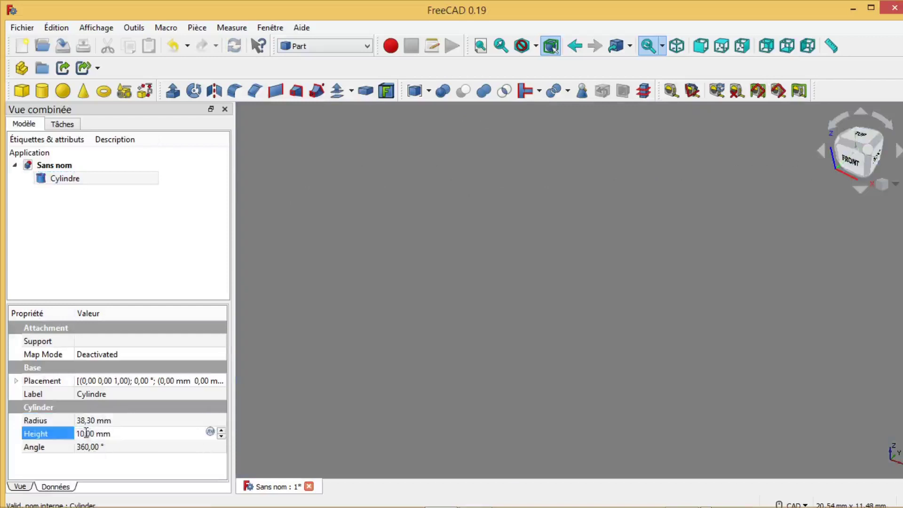
{"action": "type", "text": "6"}
{"action": "scroll", "coordinate": [571, 310], "scroll_direction": "down", "scroll_amount": 3}
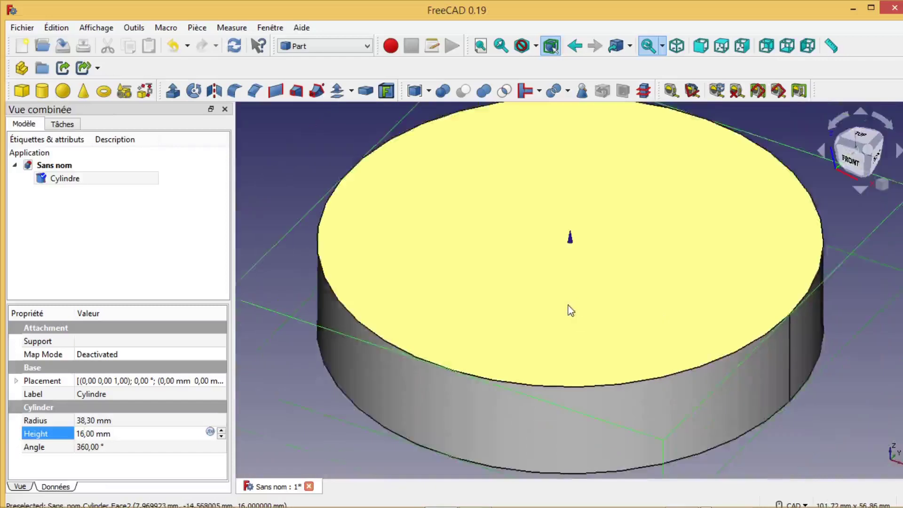
{"action": "scroll", "coordinate": [725, 388], "scroll_direction": "down", "scroll_amount": 2}
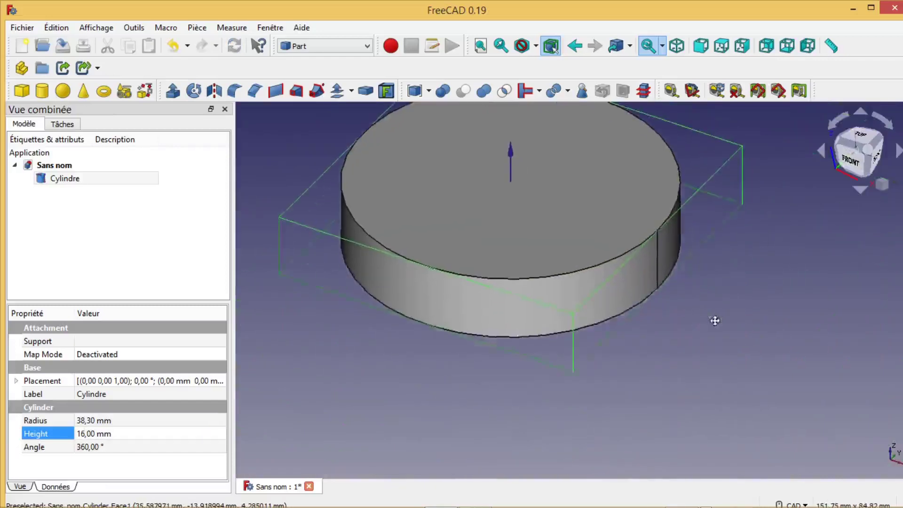
- Set the transparency of the cylinder to 27 in its display properties
{"action": "left_click", "coordinate": [69, 184]}
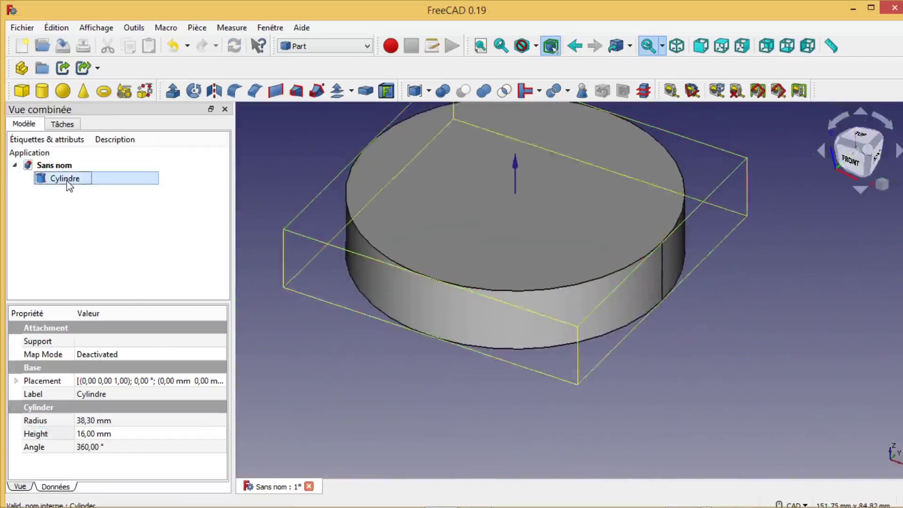
{"action": "right_click", "coordinate": [69, 185]}
{"action": "left_click", "coordinate": [111, 124]}
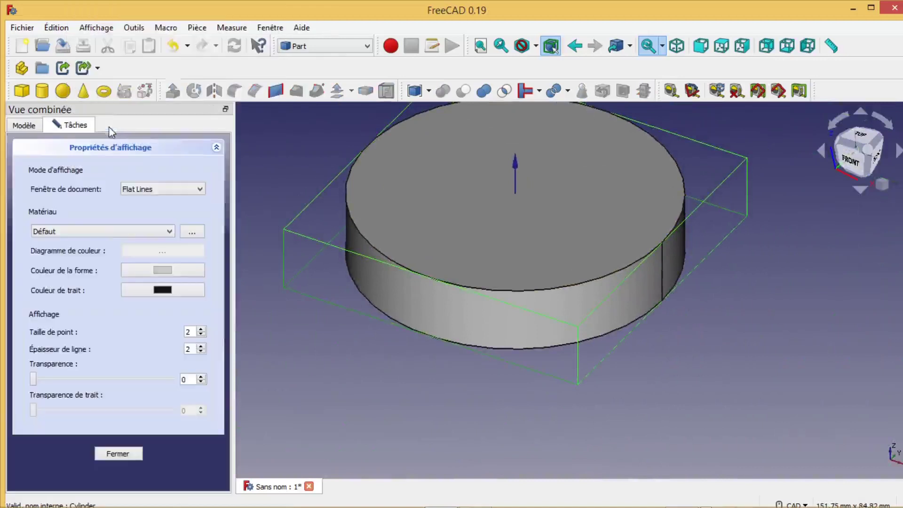
{"action": "left_click_drag", "start_coordinate": [34, 382], "coordinate": [74, 382]}
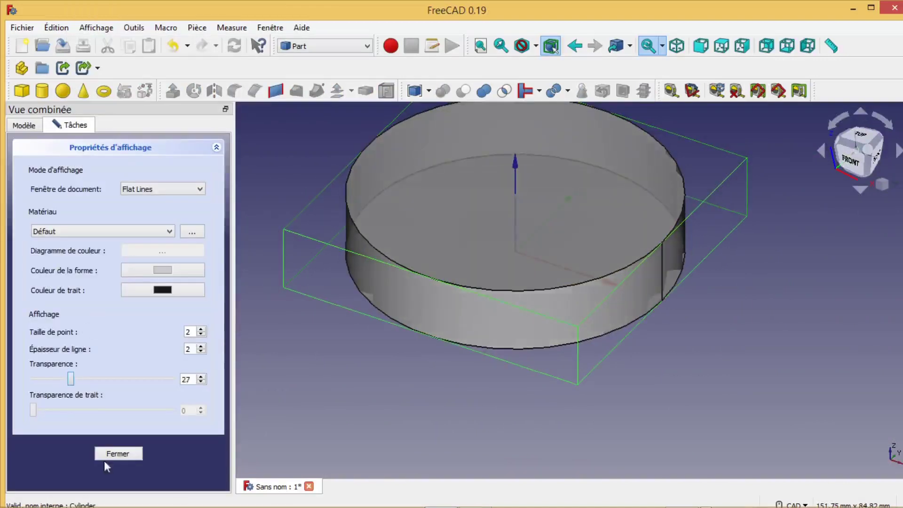
{"action": "left_click", "coordinate": [118, 454]}
{"action": "left_click", "coordinate": [338, 381]}
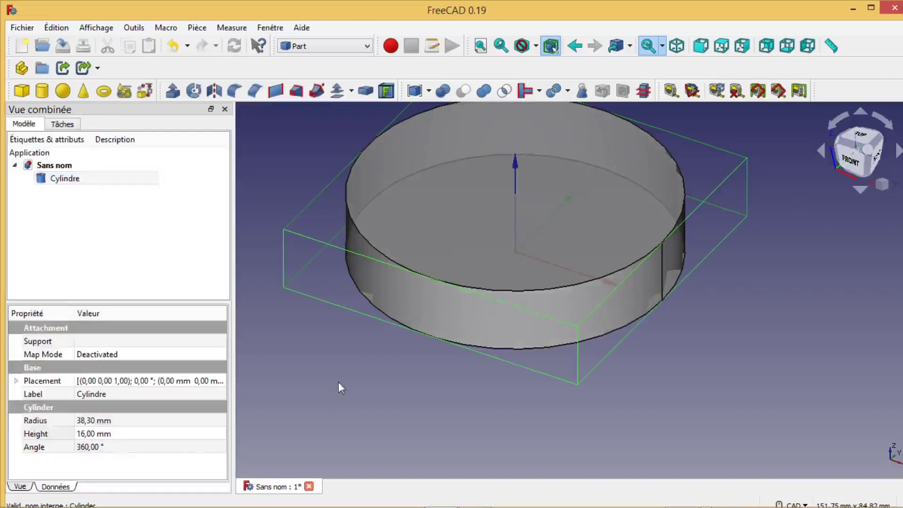
- Add a second cylinder with a radius of 28.3 mm and a height of 16 mm
{"action": "left_click", "coordinate": [42, 90]}
{"action": "left_click", "coordinate": [70, 191]}
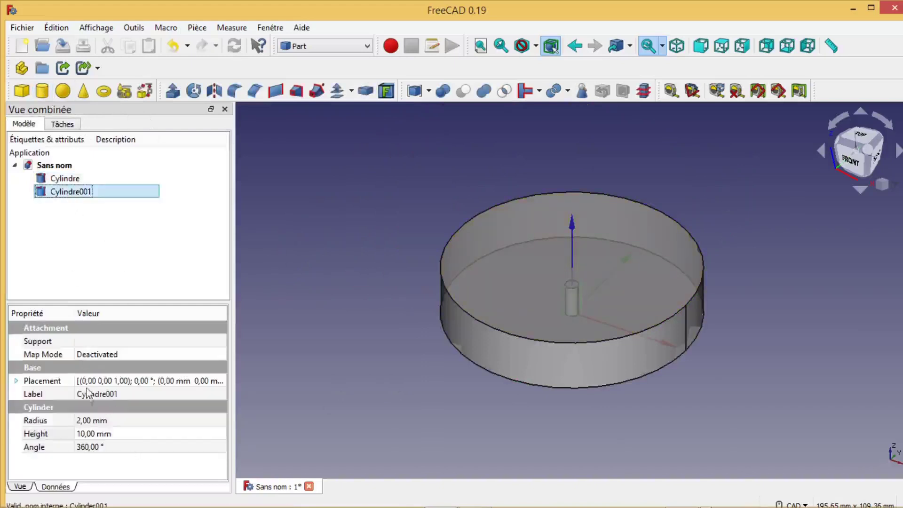
{"action": "left_click", "coordinate": [92, 420]}
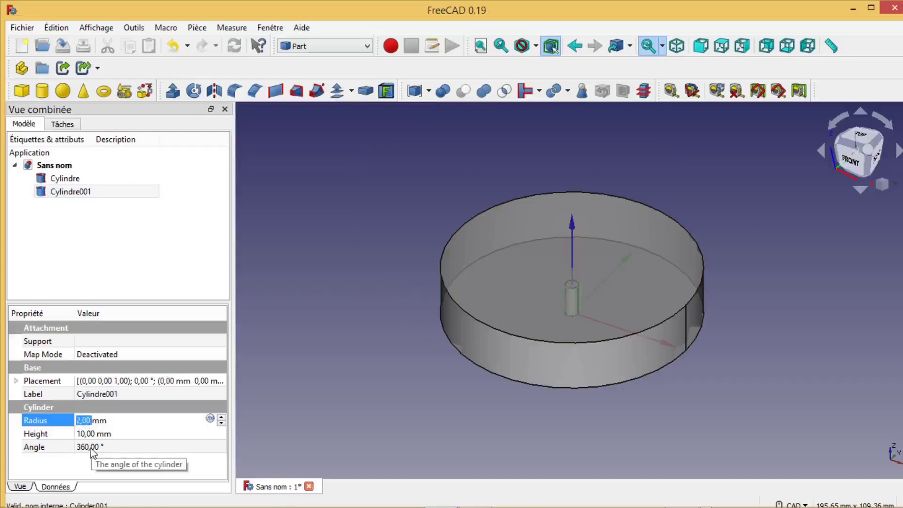
{"action": "type", "text": "28.3"}
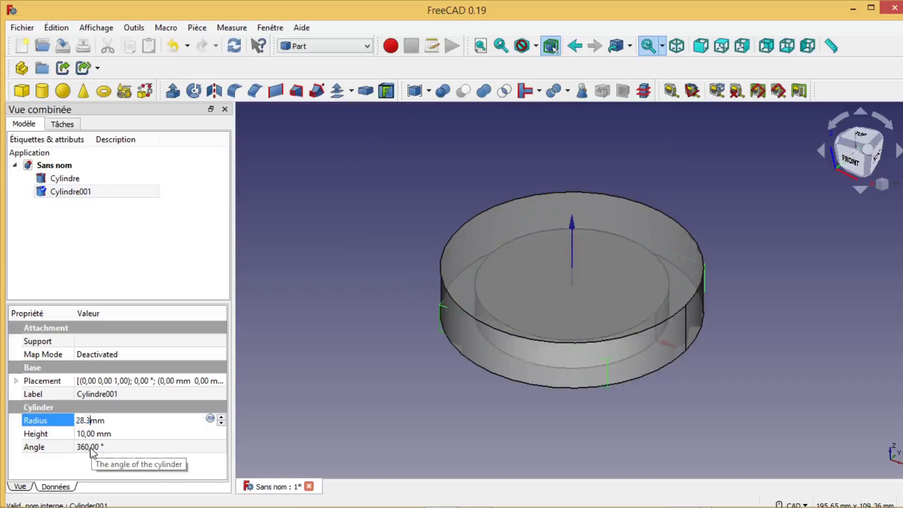
{"action": "left_click", "coordinate": [86, 434]}
{"action": "left_click", "coordinate": [85, 433]}
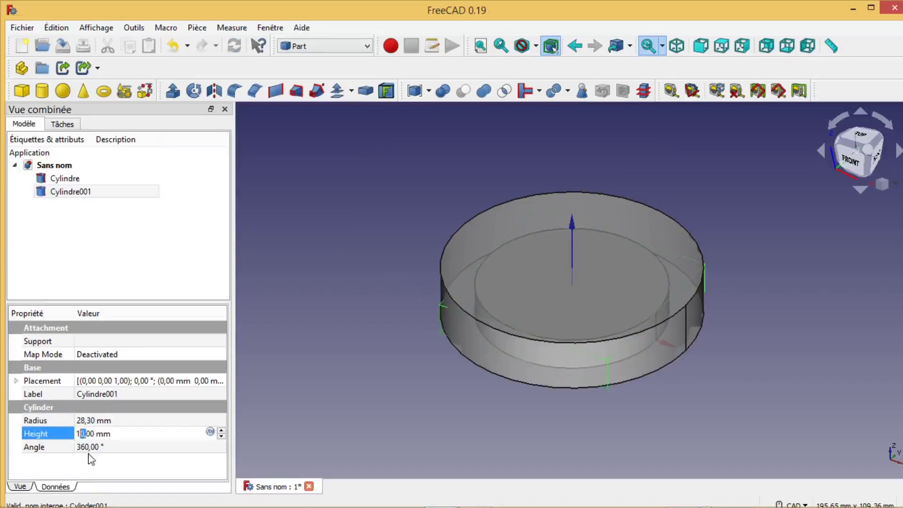
{"action": "left_click", "coordinate": [87, 433]}
{"action": "type", "text": "6"}
- Cut the smaller cylinder from the larger one to form a ring
{"action": "left_click", "coordinate": [73, 181]}
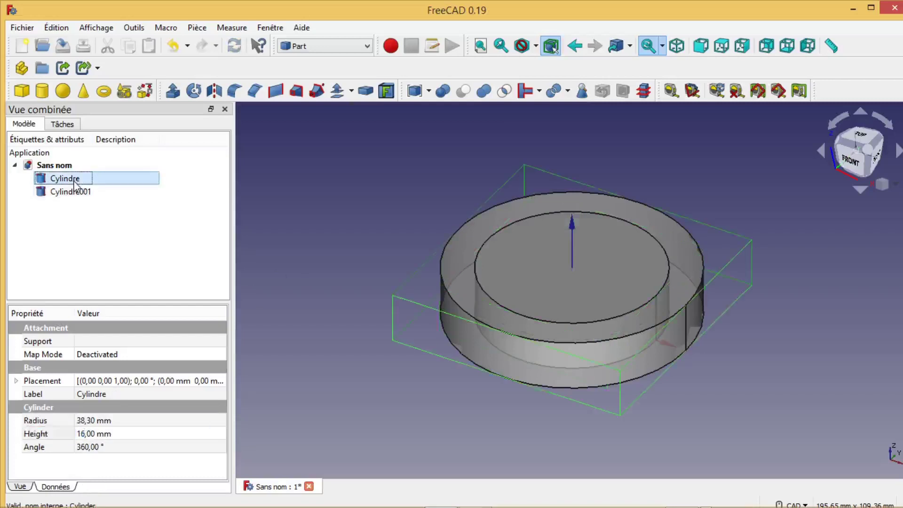
{"action": "left_click", "coordinate": [75, 192], "text": "ctrl"}
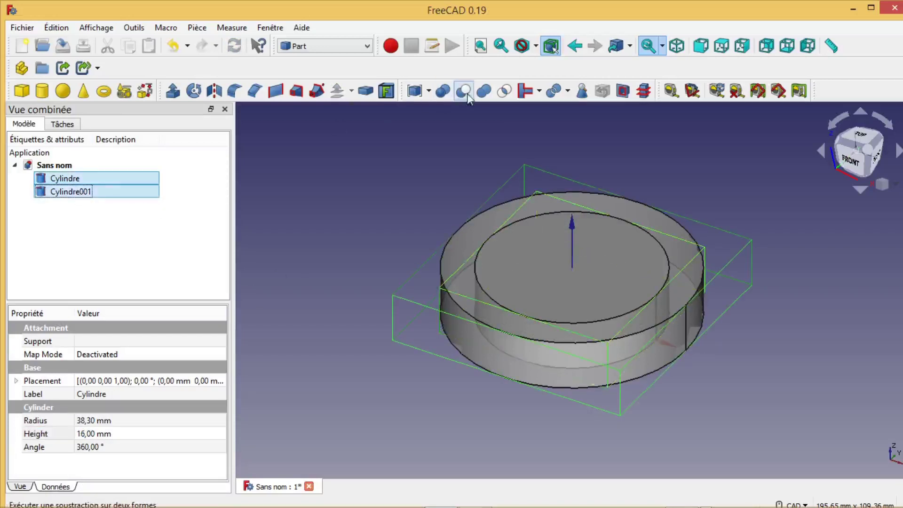
{"action": "left_click", "coordinate": [465, 91]}
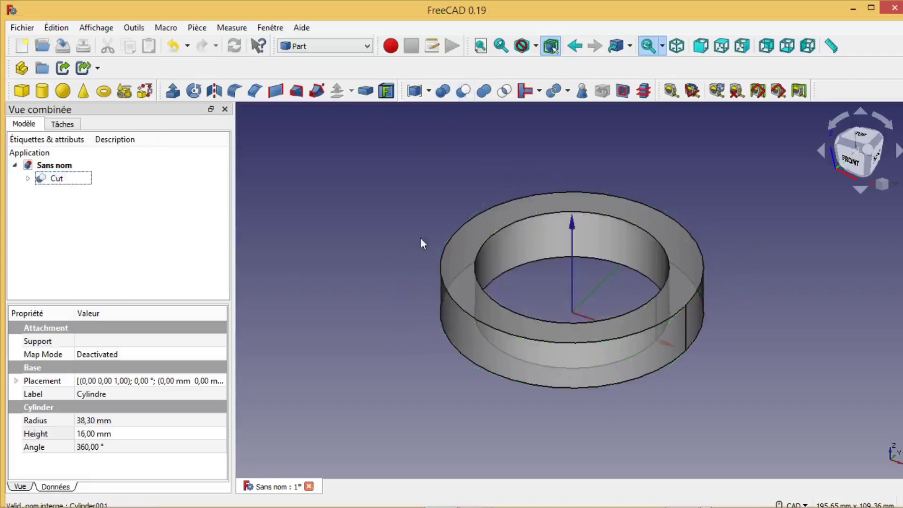
{"action": "middle_click_drag", "start_coordinate": [372, 239], "coordinate": [390, 279]}
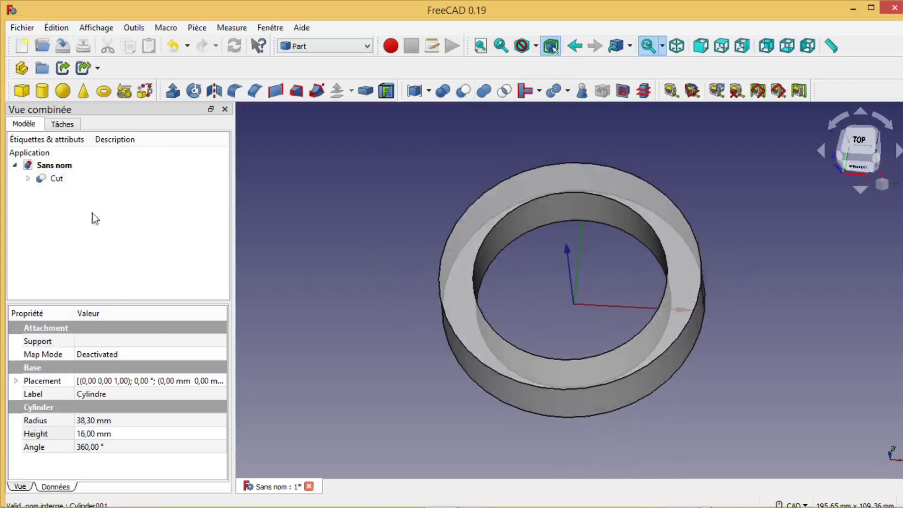
- Set the radius of the cut's inner cylinder, Cylindre001, to 32.3 mm and recompute the model
{"action": "left_click", "coordinate": [28, 178]}
{"action": "left_click", "coordinate": [74, 195]}
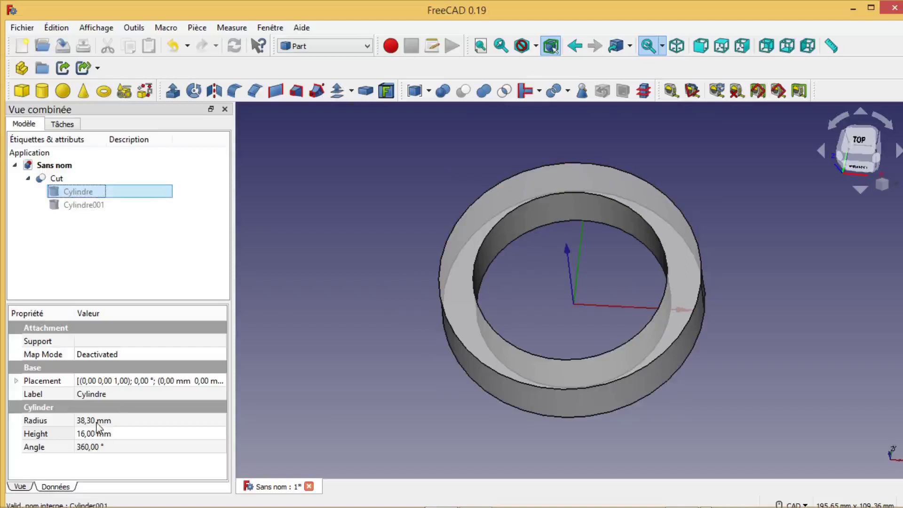
{"action": "left_click", "coordinate": [85, 205]}
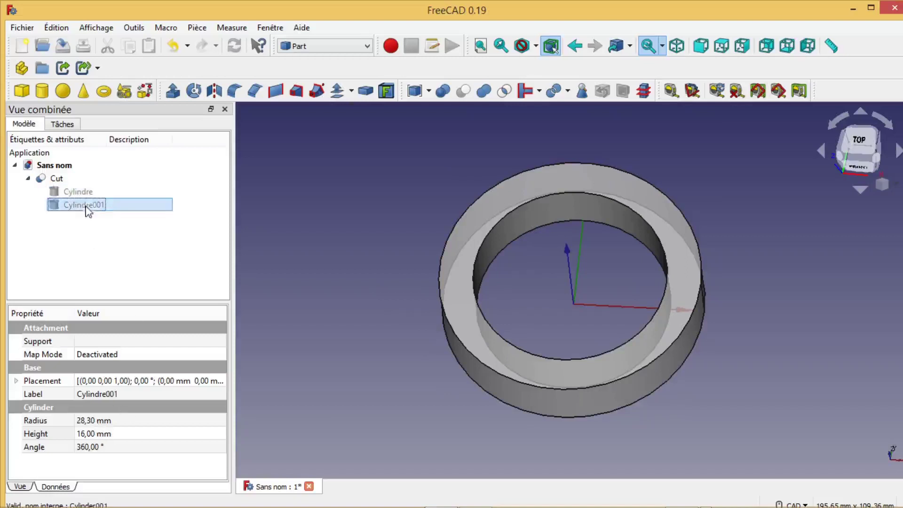
{"action": "left_click", "coordinate": [87, 421]}
{"action": "left_click", "coordinate": [82, 420]}
{"action": "double_click", "coordinate": [79, 420]}
{"action": "type", "text": "32"}
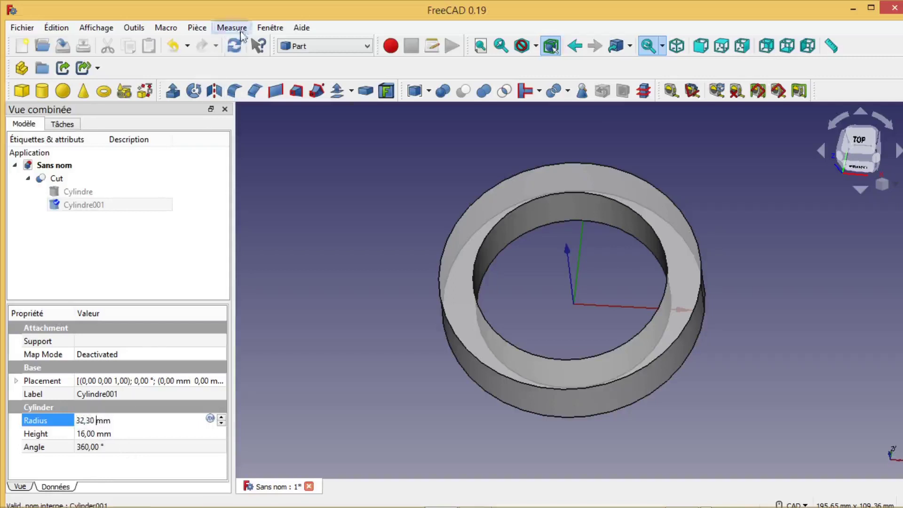
{"action": "left_click", "coordinate": [236, 47]}
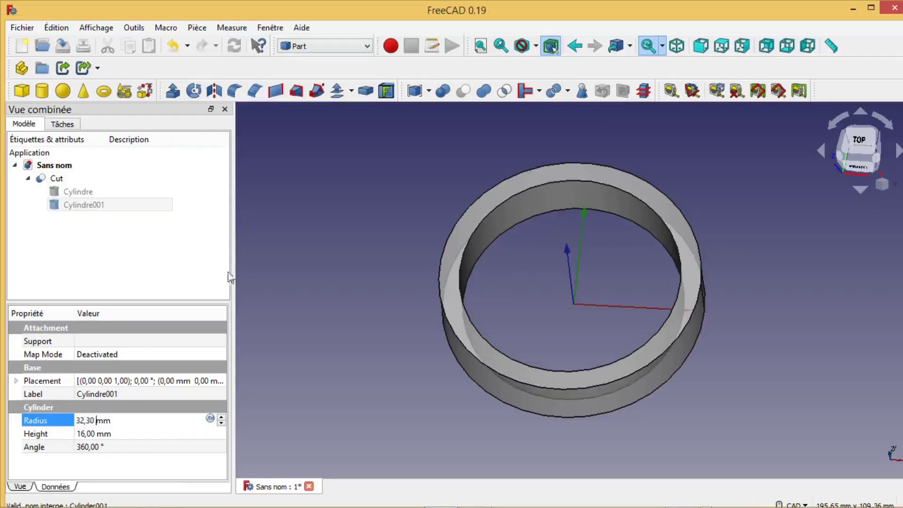
{"action": "left_click", "coordinate": [28, 178]}
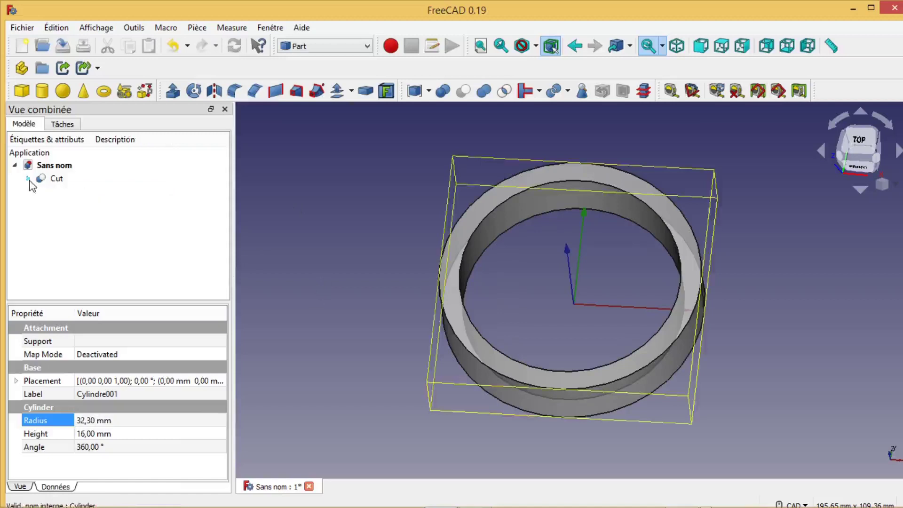
- Add a third cylinder inside the ring with a radius of 28.3 mm and a height of 16 mm
{"action": "left_click", "coordinate": [42, 90]}
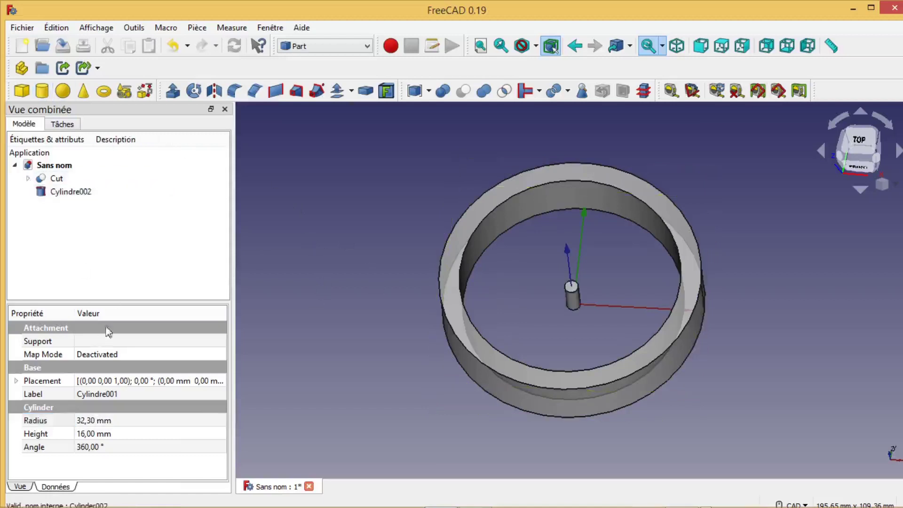
{"action": "left_click", "coordinate": [96, 421]}
{"action": "left_click", "coordinate": [83, 193]}
{"action": "left_click", "coordinate": [86, 421]}
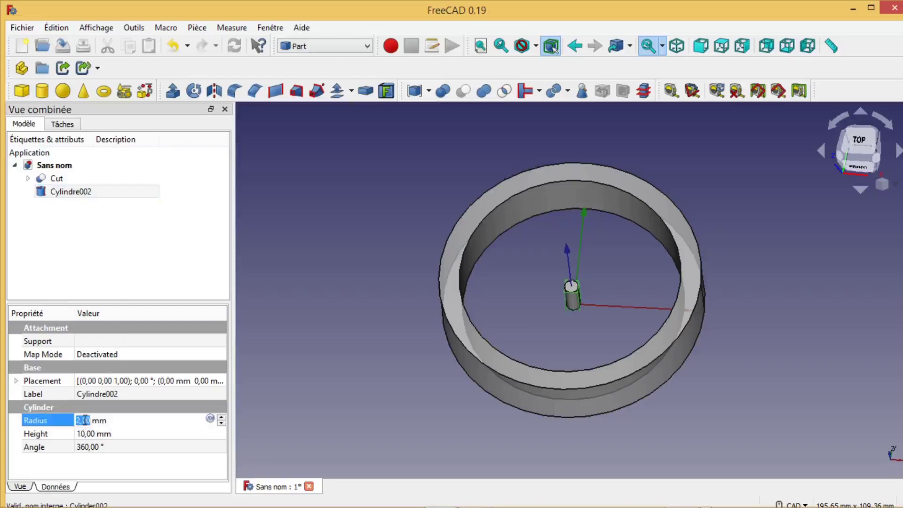
{"action": "type", "text": "28.3"}
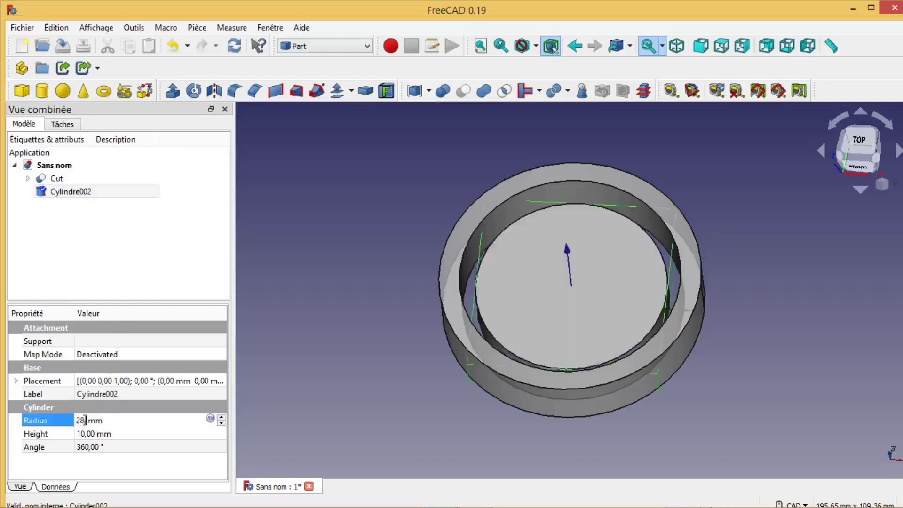
{"action": "left_click", "coordinate": [85, 433]}
{"action": "left_click", "coordinate": [84, 432]}
{"action": "mouse_move", "coordinate": [125, 504]}
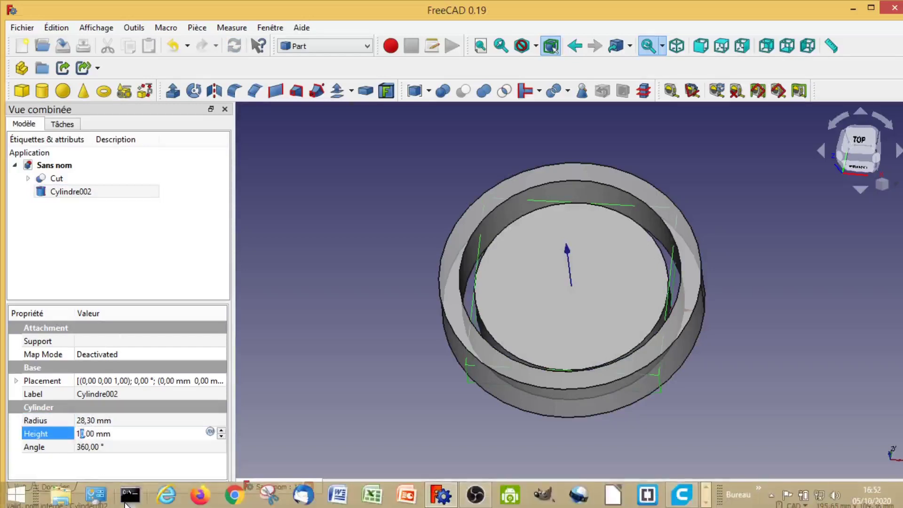
{"action": "type", "text": "6"}
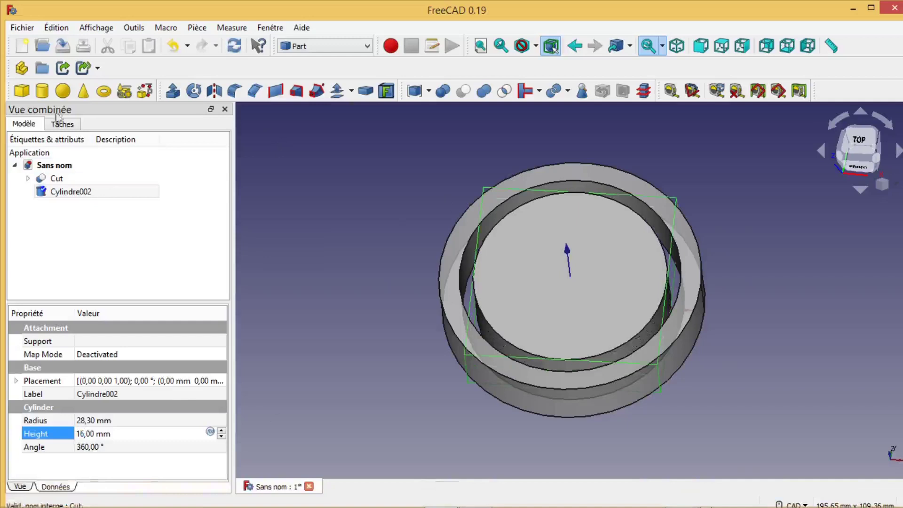
- Set the transparency of the new inner cylinder, Cylindre002, to 34
{"action": "right_click", "coordinate": [69, 195]}
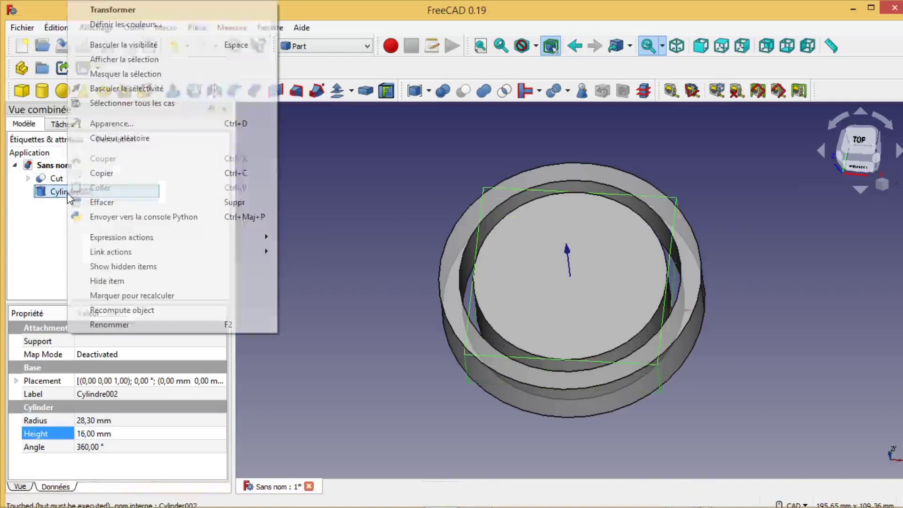
{"action": "left_click", "coordinate": [112, 124]}
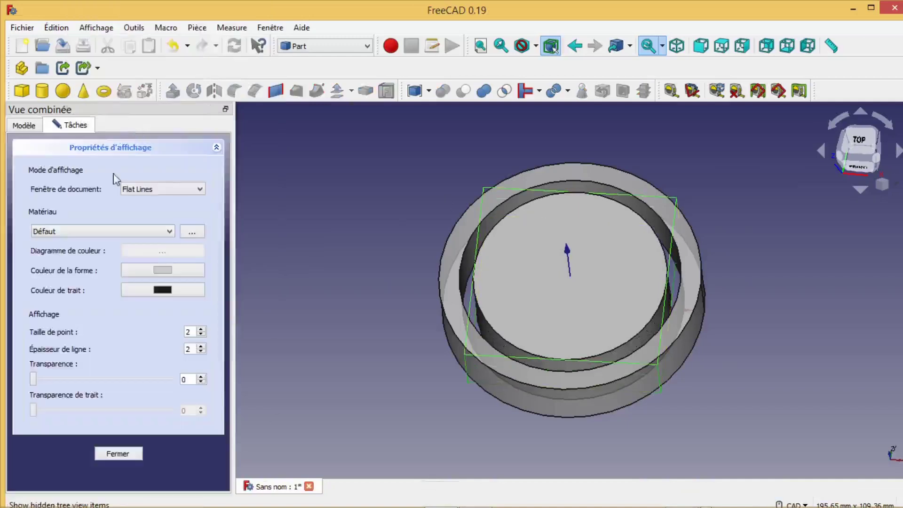
{"action": "left_click_drag", "start_coordinate": [34, 379], "coordinate": [80, 378]}
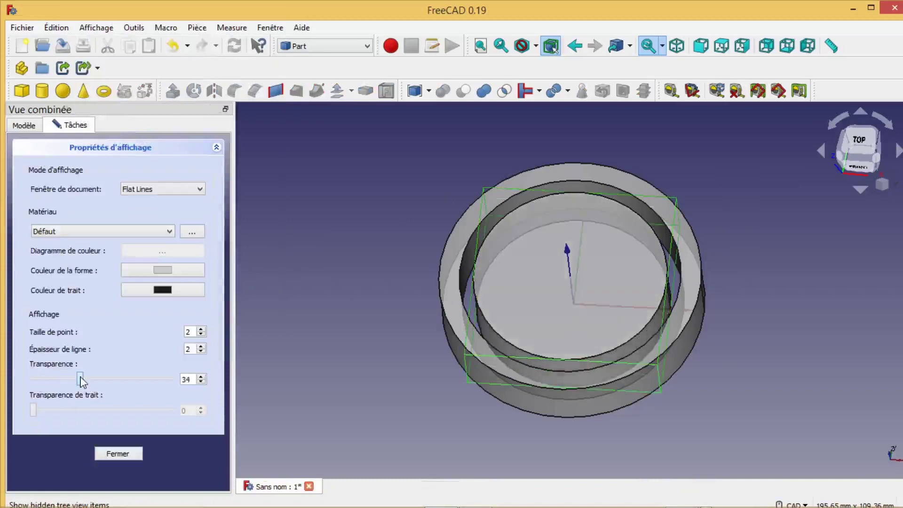
{"action": "left_click", "coordinate": [119, 453]}
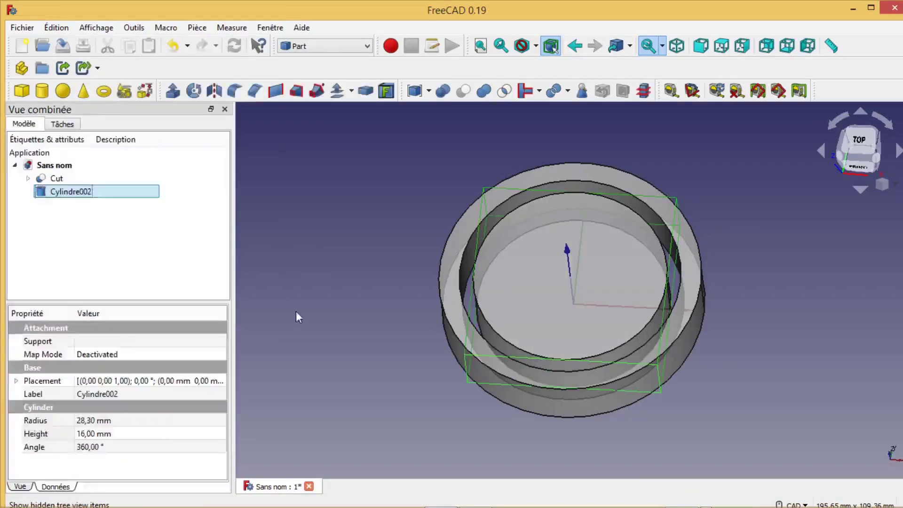
- Add a fourth cylinder at the centre with a radius of 23 mm and a height of 16 mm
{"action": "left_click", "coordinate": [42, 90]}
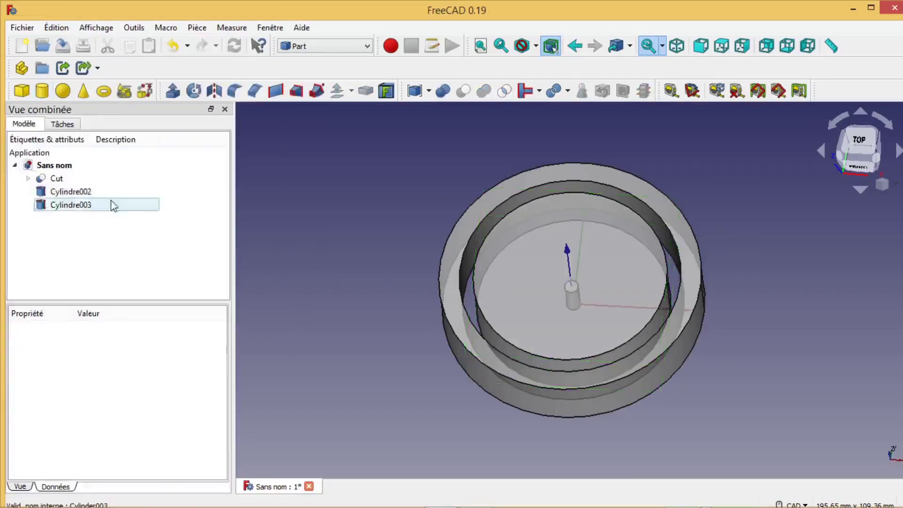
{"action": "left_click", "coordinate": [62, 207]}
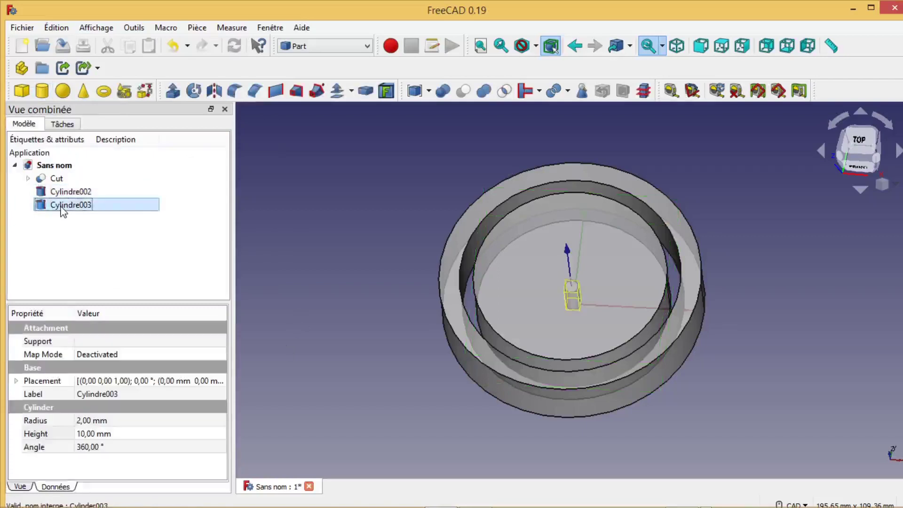
{"action": "left_click", "coordinate": [91, 421]}
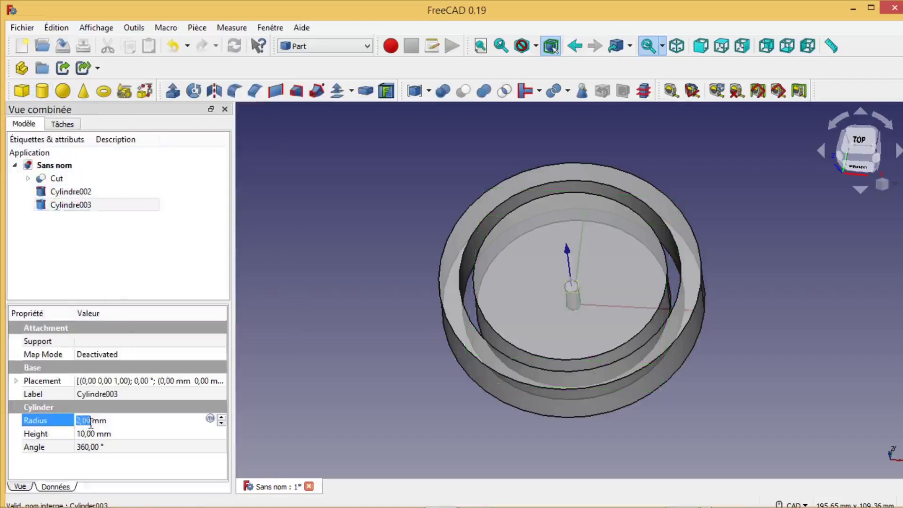
{"action": "left_click", "coordinate": [91, 420]}
{"action": "left_click_drag", "start_coordinate": [92, 420], "coordinate": [78, 421]}
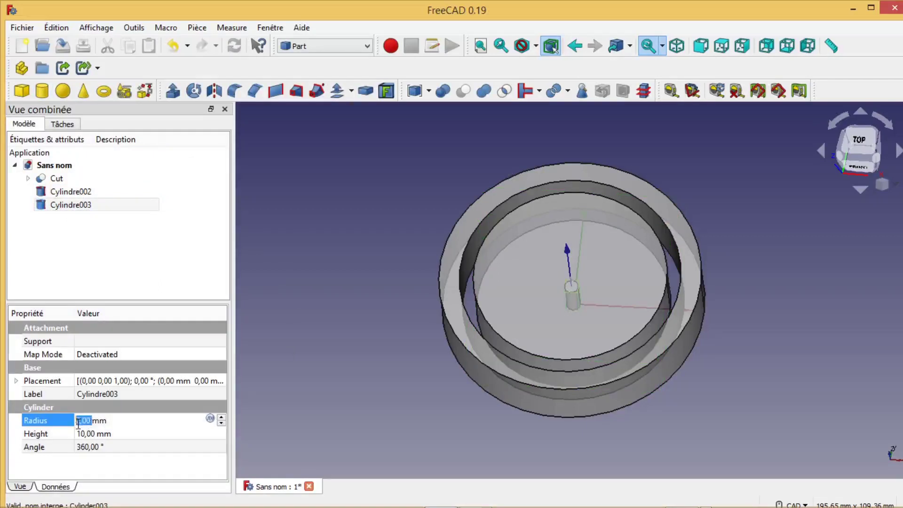
{"action": "type", "text": "23"}
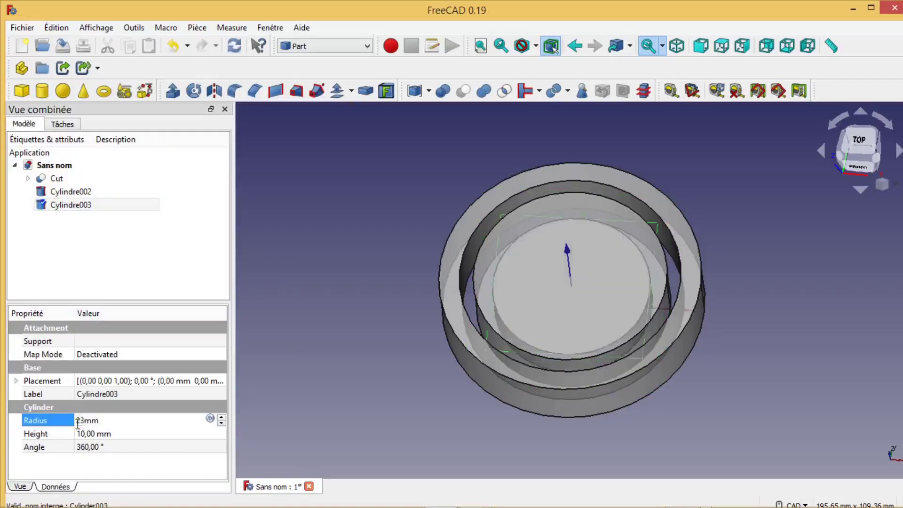
{"action": "left_click", "coordinate": [85, 432]}
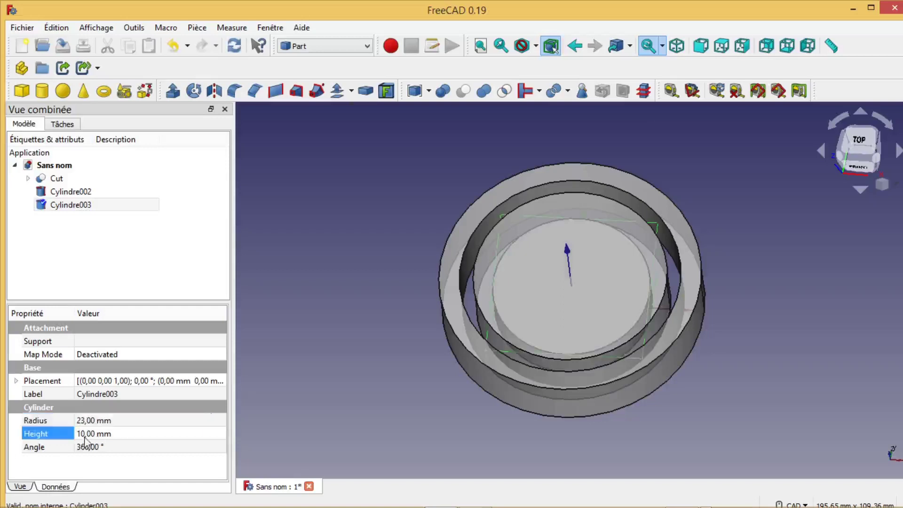
{"action": "left_click", "coordinate": [83, 432]}
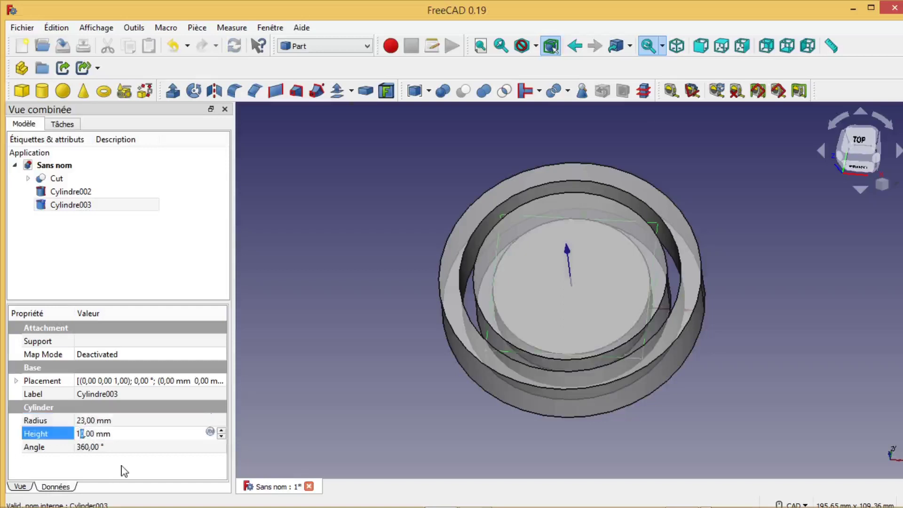
{"action": "key", "text": "Delete"}
{"action": "type", "text": "6"}
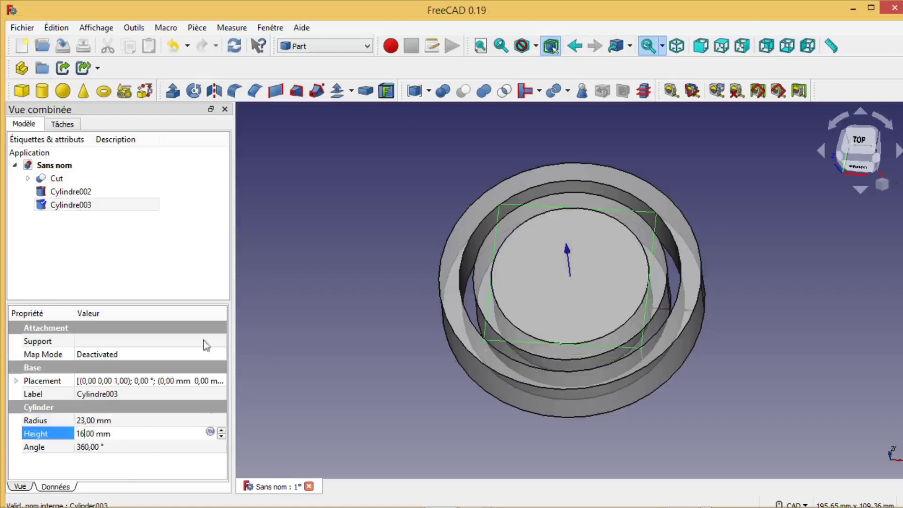
- Cut the 23 mm radius cylinder, Cylindre003, from Cylindre002 to form the inner ring
{"action": "left_click", "coordinate": [77, 193]}
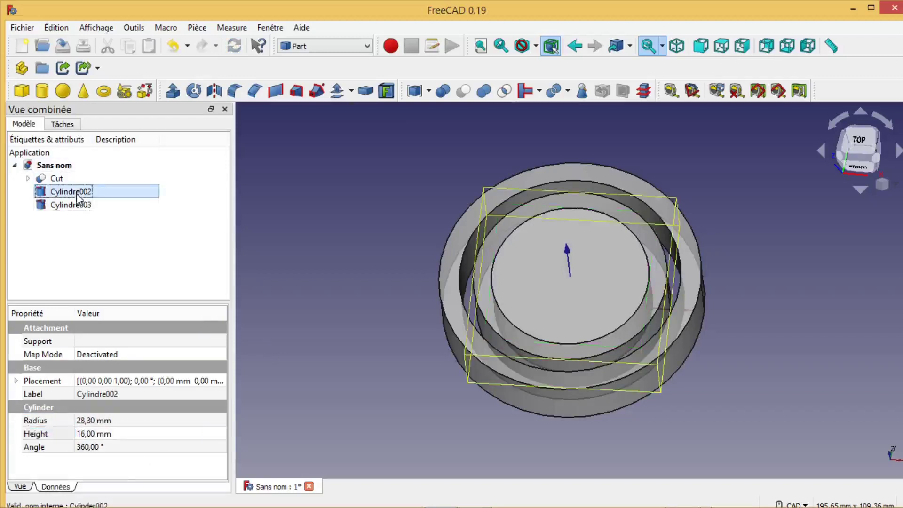
{"action": "left_click", "coordinate": [75, 206], "text": "ctrl"}
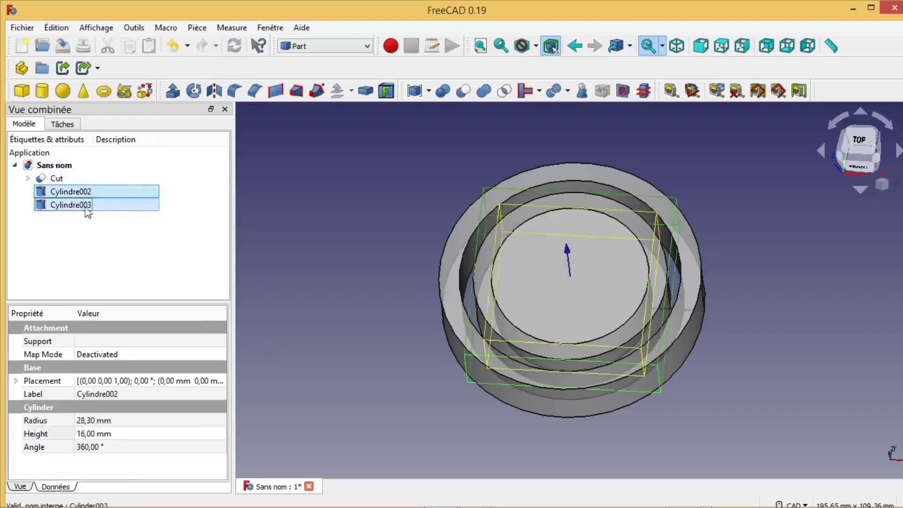
{"action": "left_click", "coordinate": [463, 91]}
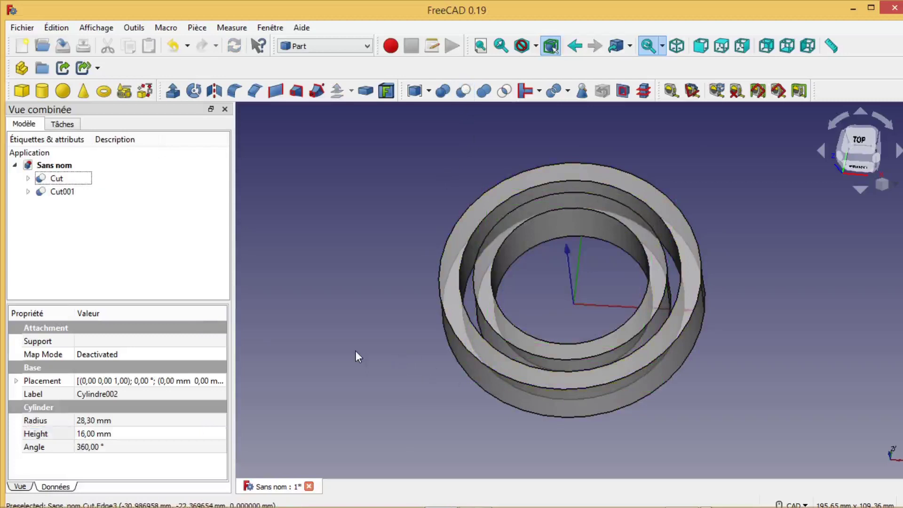
- Add a torus centred on the rings with Radius1 of 30.3 mm and Radius2 of 6 mm
{"action": "scroll", "coordinate": [701, 414], "scroll_direction": "down", "scroll_amount": 1}
{"action": "middle_click_drag", "start_coordinate": [693, 422], "coordinate": [681, 345]}
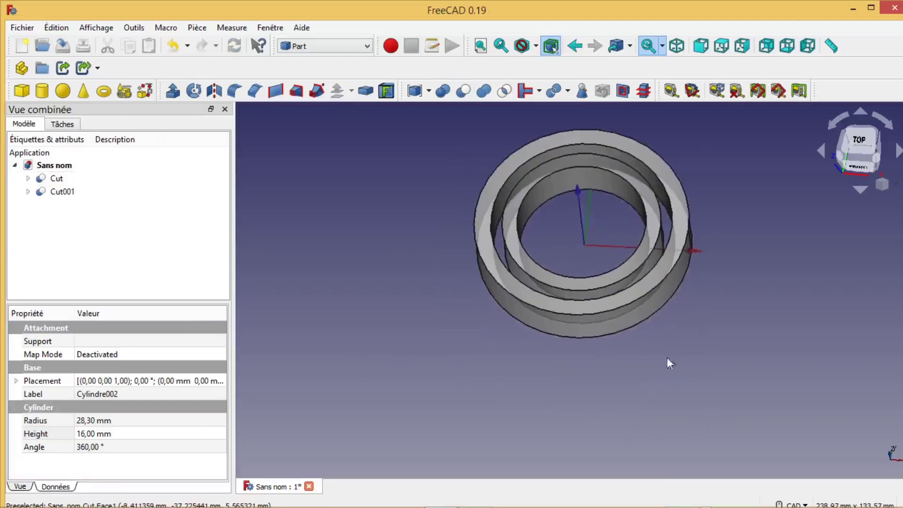
{"action": "left_click", "coordinate": [103, 91]}
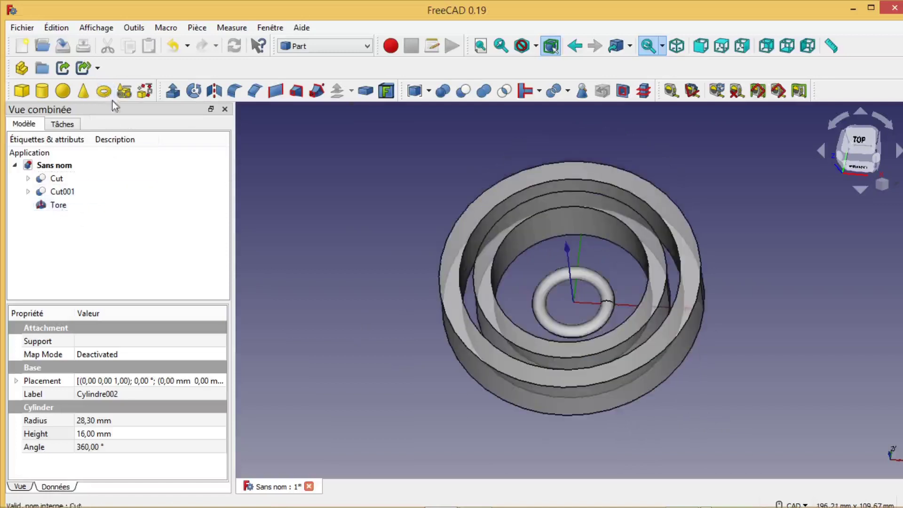
{"action": "left_click", "coordinate": [59, 205]}
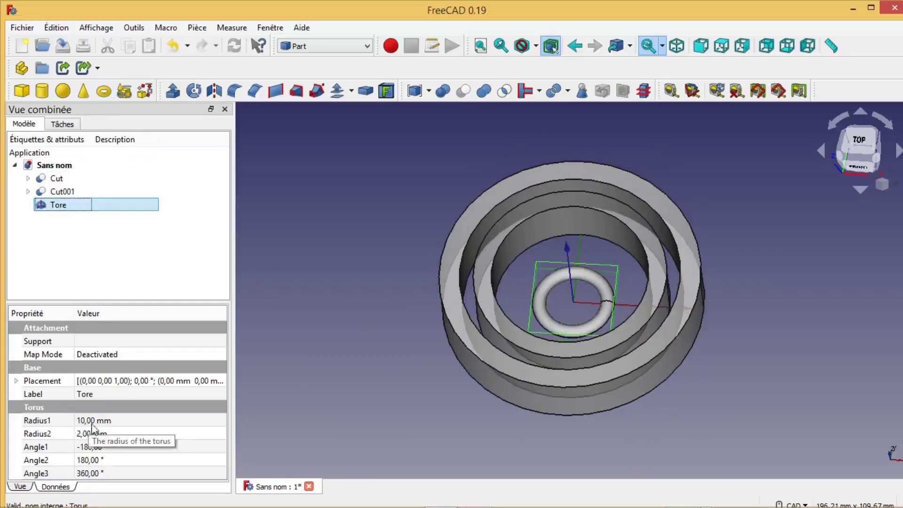
{"action": "left_click", "coordinate": [91, 423]}
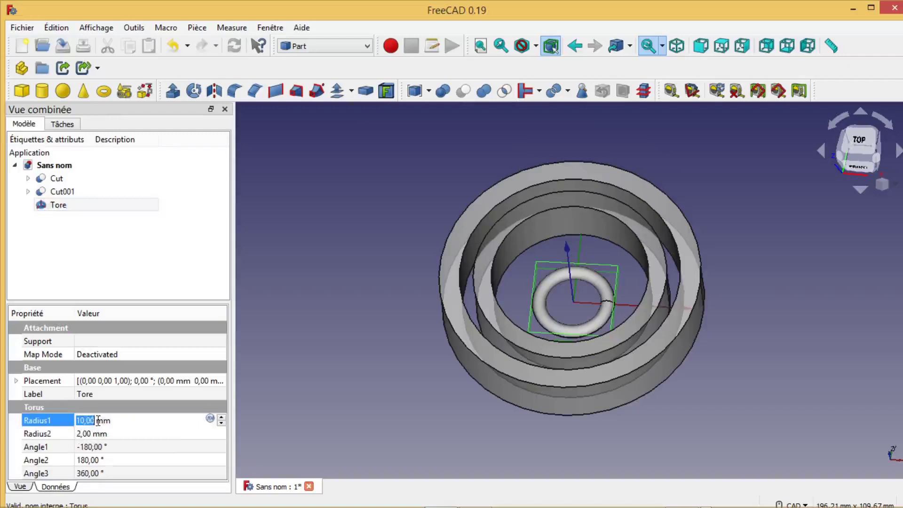
{"action": "type", "text": "30.3"}
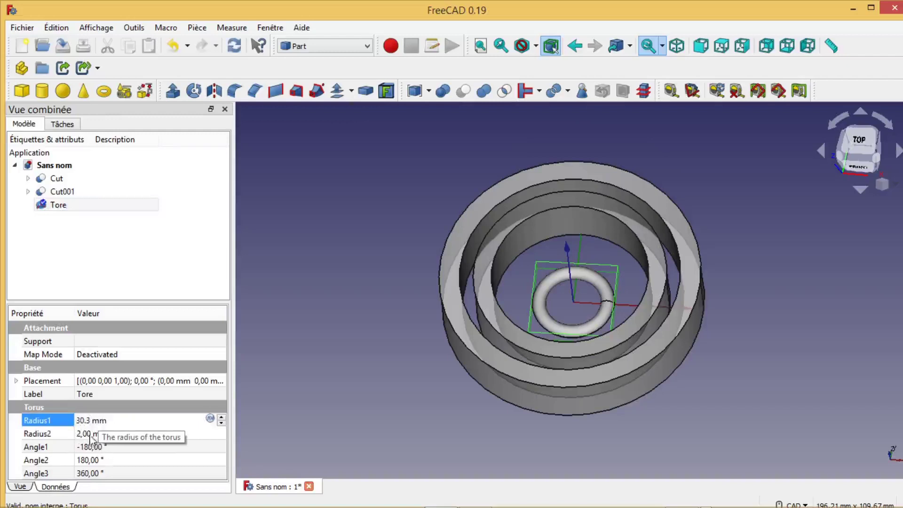
{"action": "left_click", "coordinate": [85, 433]}
{"action": "double_click", "coordinate": [83, 432]}
{"action": "triple_click", "coordinate": [84, 433]}
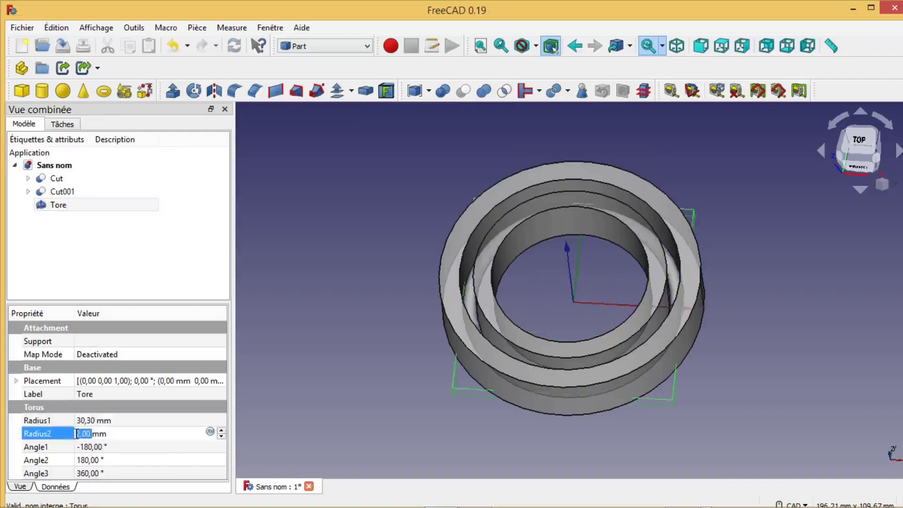
{"action": "type", "text": "6"}
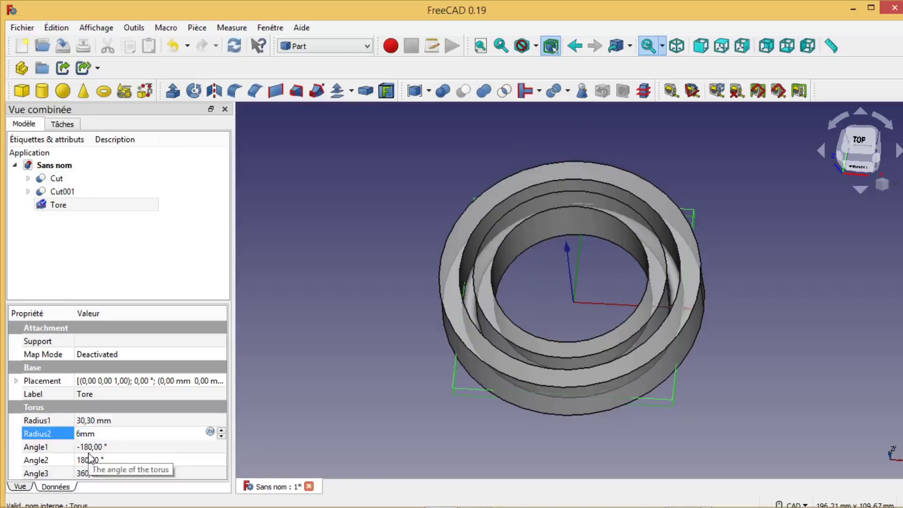
- Move the torus up to a Z translation of 8 mm through its placement and apply it
{"action": "left_click", "coordinate": [115, 419]}
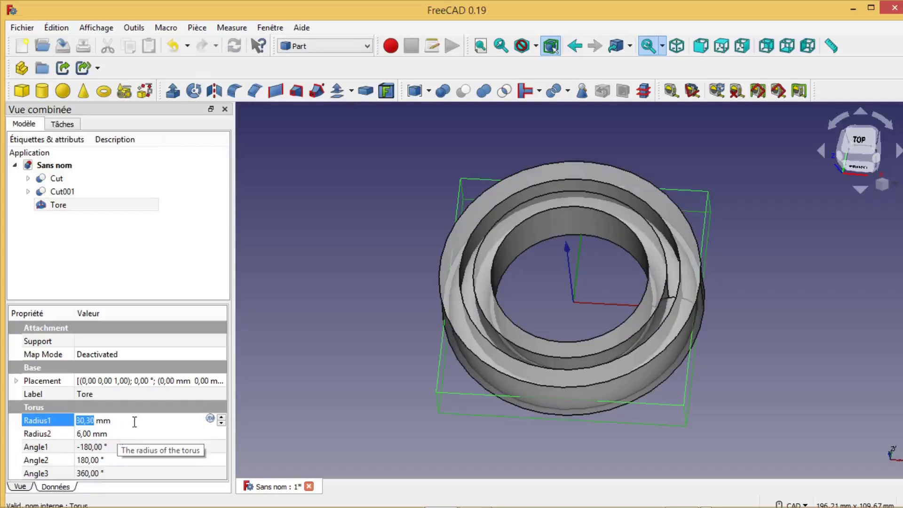
{"action": "left_click", "coordinate": [126, 382]}
{"action": "left_click", "coordinate": [220, 381]}
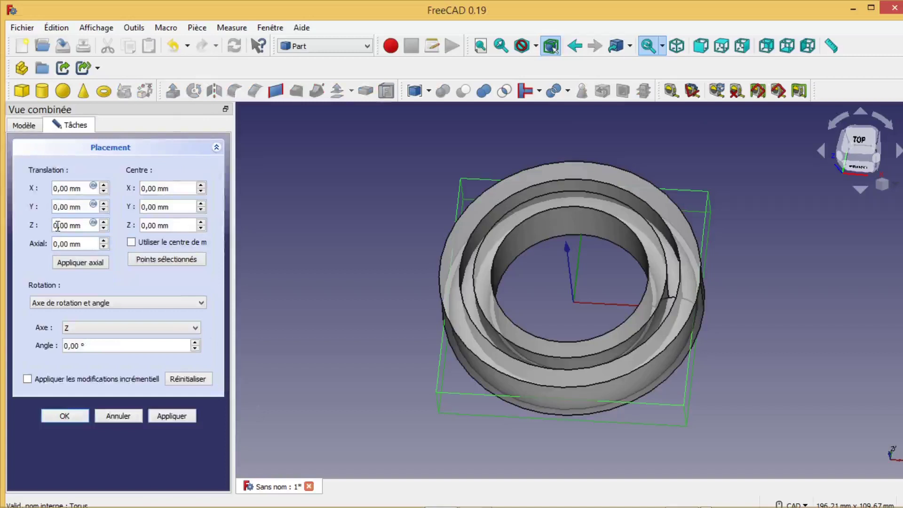
{"action": "type", "text": "8"}
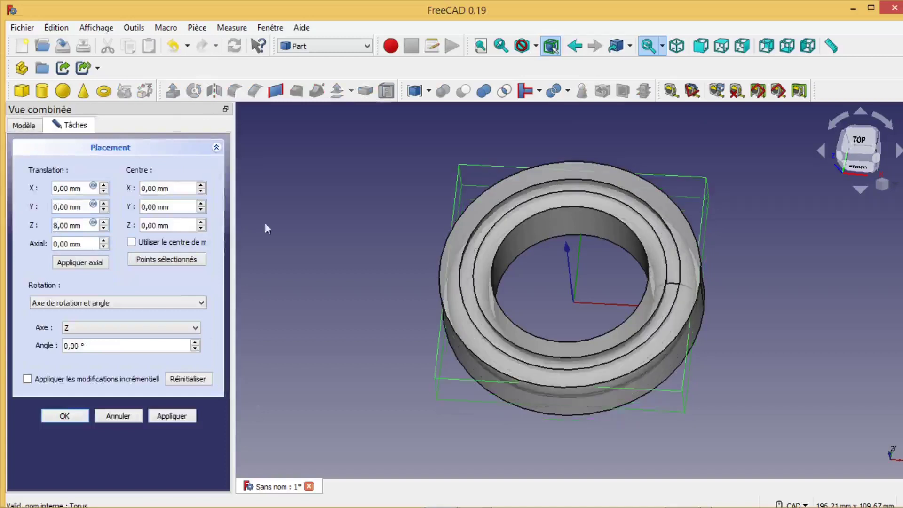
{"action": "middle_click_drag", "start_coordinate": [762, 392], "coordinate": [381, 350]}
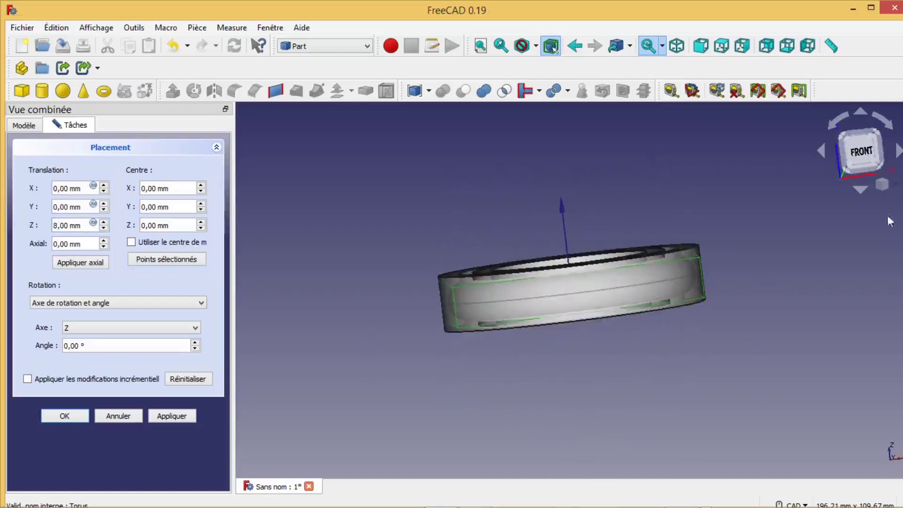
{"action": "left_click", "coordinate": [863, 153]}
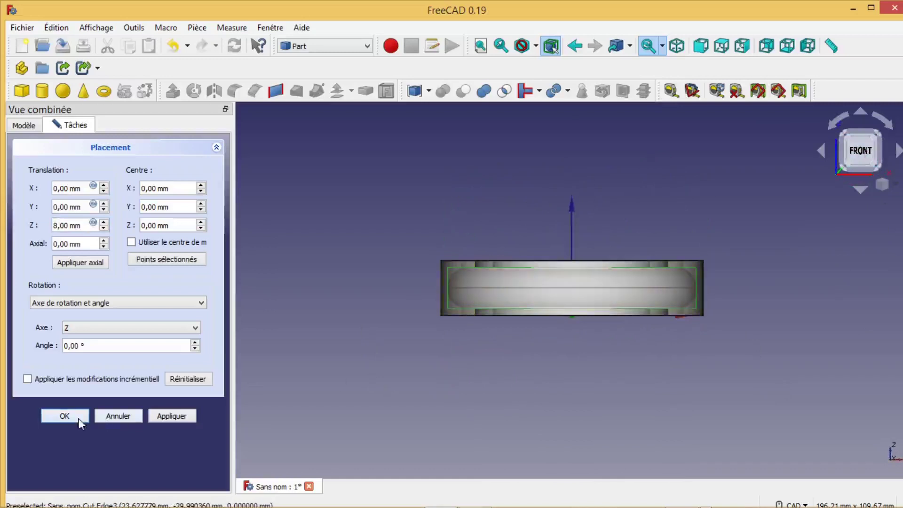
{"action": "left_click", "coordinate": [65, 416]}
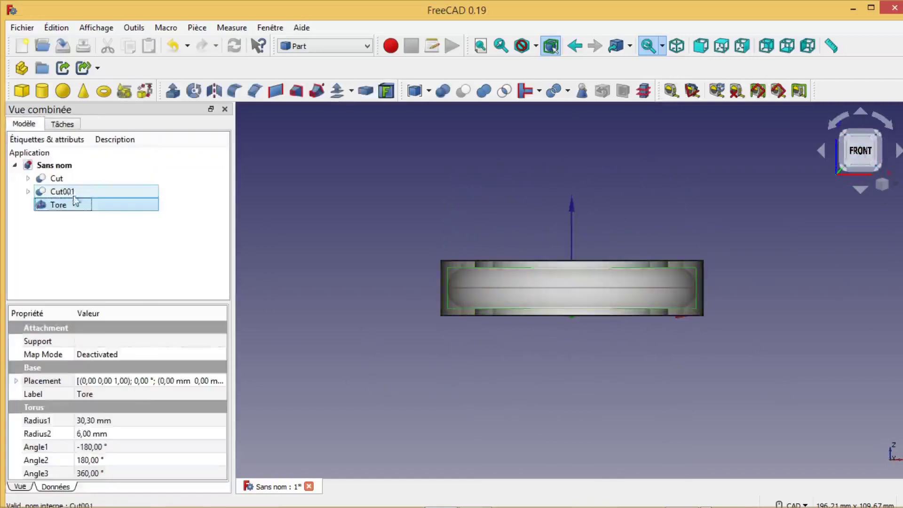
- Cut the torus from the outer ring, Cut, to form its ball groove
{"action": "left_click", "coordinate": [63, 181]}
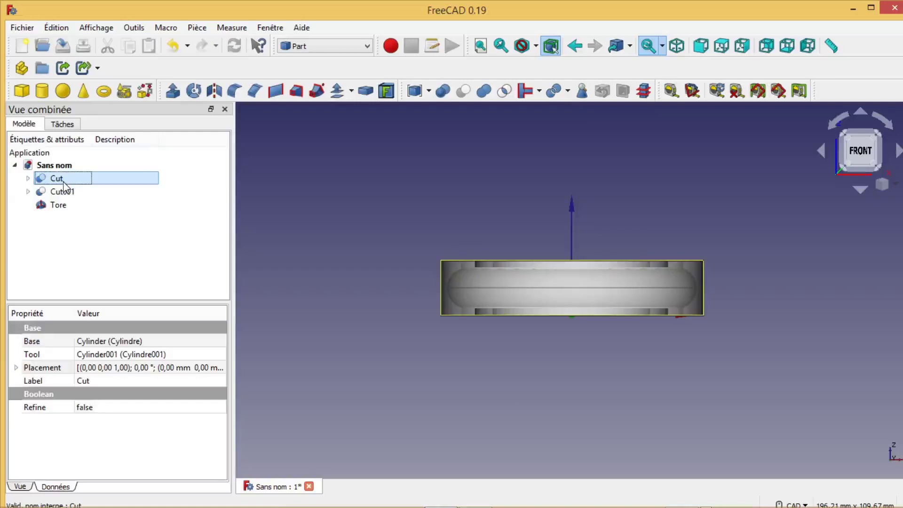
{"action": "left_click", "coordinate": [65, 206], "text": "ctrl"}
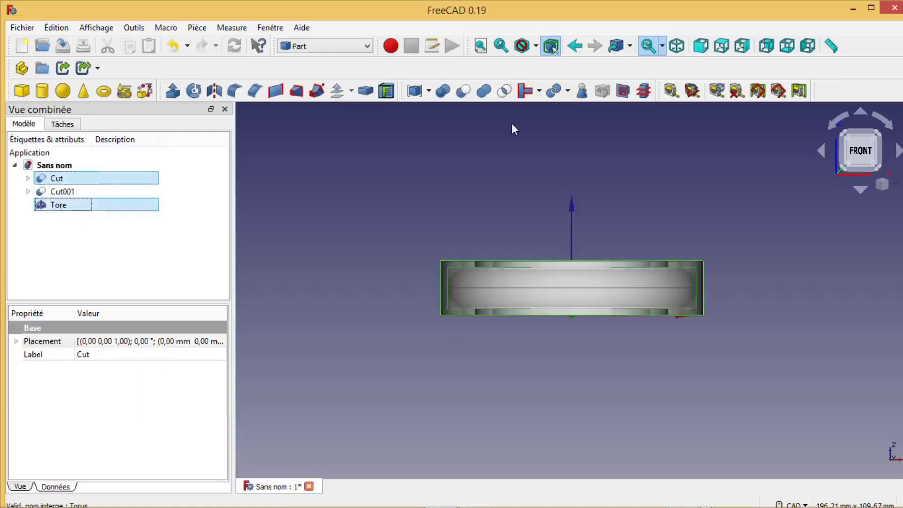
{"action": "left_click", "coordinate": [463, 90]}
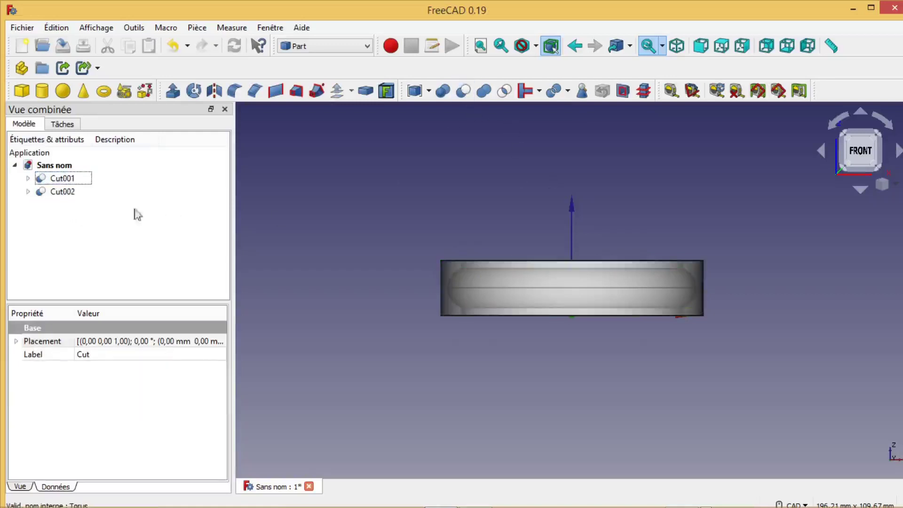
- Cut the same torus, reused from inside Cut002, from the inner ring Cut001, and collapse the model tree
{"action": "left_click", "coordinate": [68, 181]}
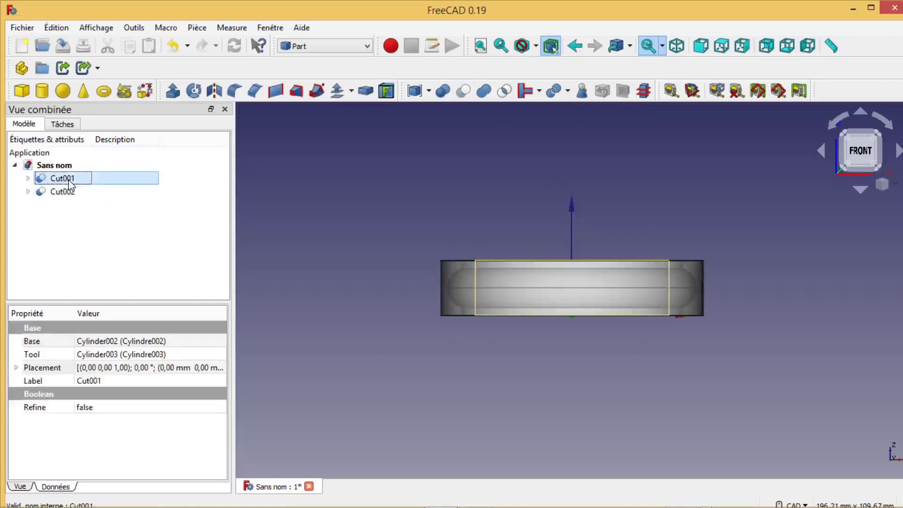
{"action": "left_click", "coordinate": [28, 191]}
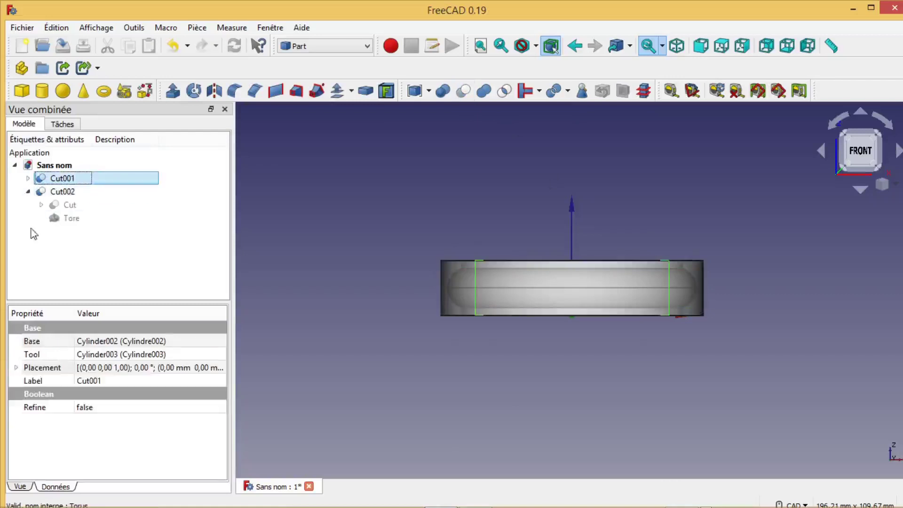
{"action": "left_click", "coordinate": [70, 220], "text": "ctrl"}
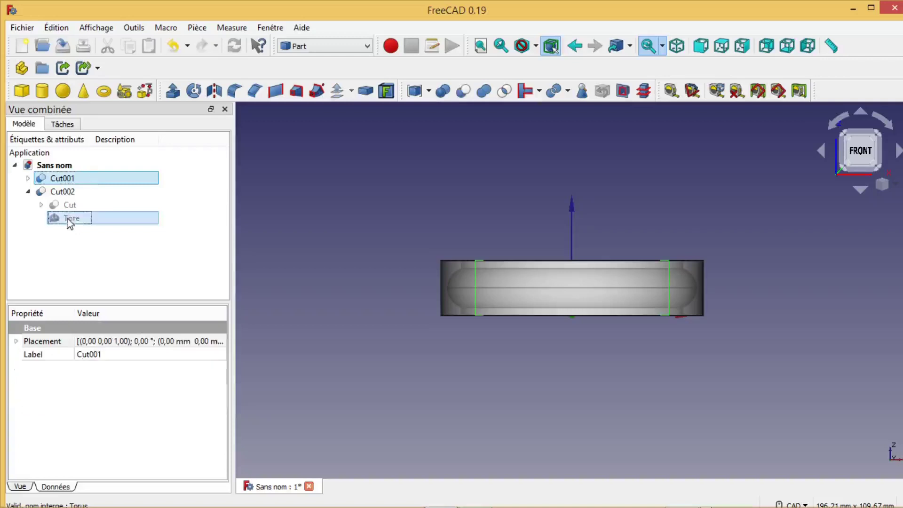
{"action": "left_click", "coordinate": [463, 90]}
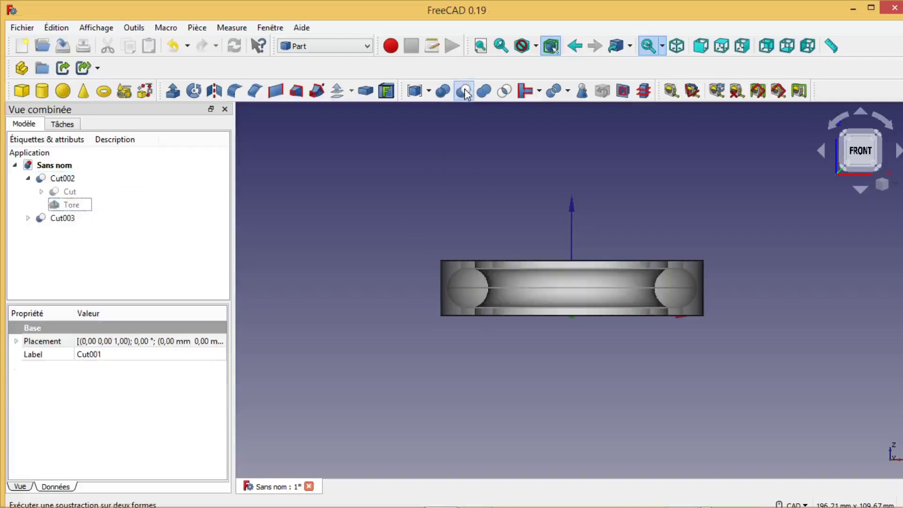
{"action": "middle_click_drag", "start_coordinate": [770, 264], "coordinate": [736, 266]}
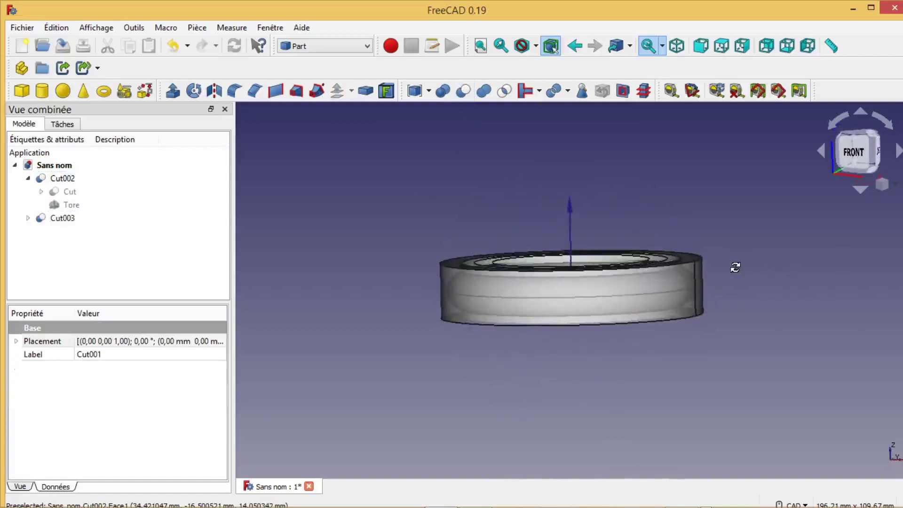
{"action": "left_click", "coordinate": [28, 178]}
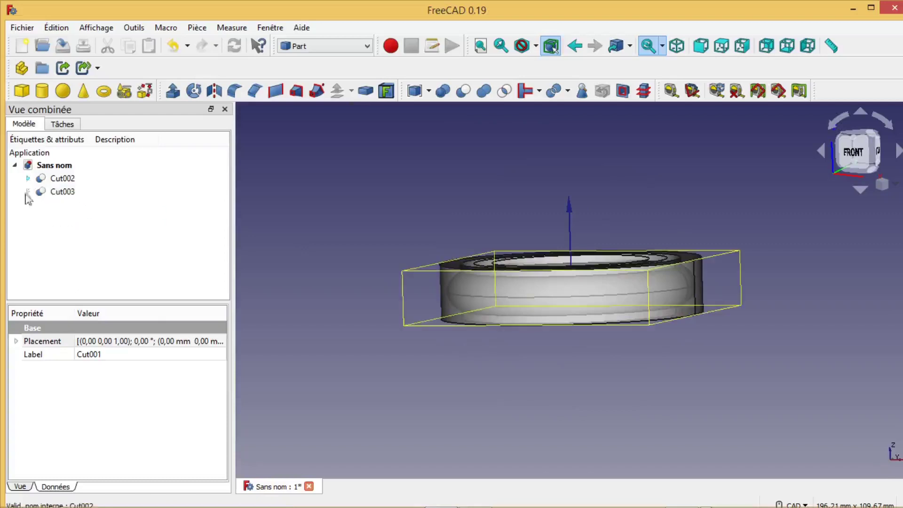
{"action": "left_click", "coordinate": [87, 224]}
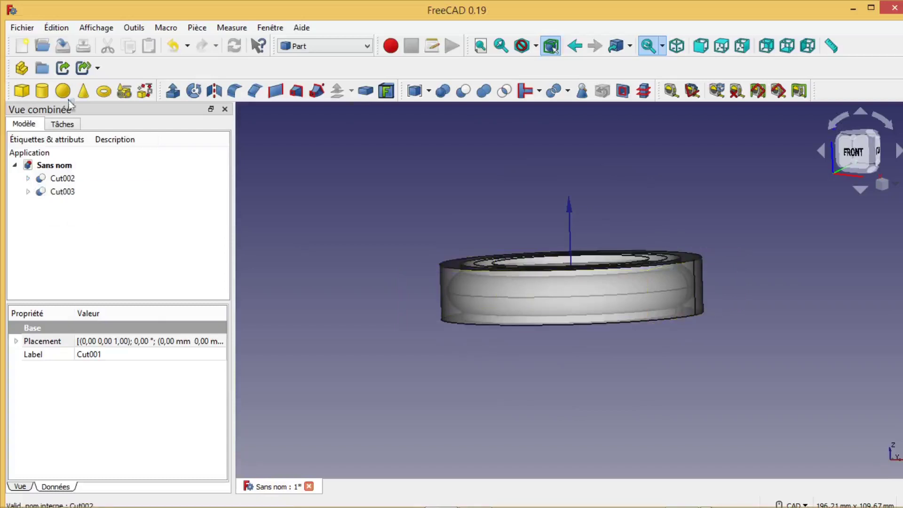
- Add a sphere for the first bearing ball and set its radius to 5.80 mm
{"action": "left_click", "coordinate": [63, 91]}
{"action": "left_click", "coordinate": [60, 206]}
{"action": "left_click", "coordinate": [94, 421]}
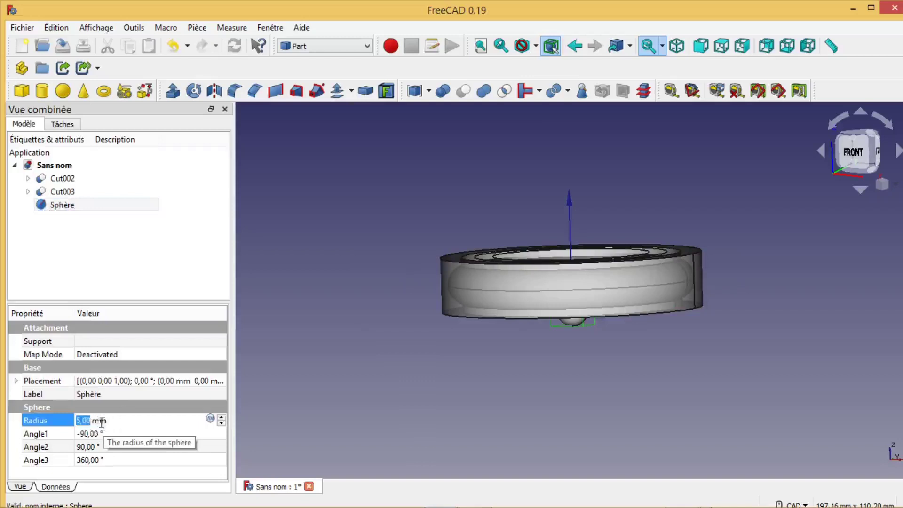
{"action": "type", "text": "5.80"}
{"action": "left_click", "coordinate": [120, 418]}
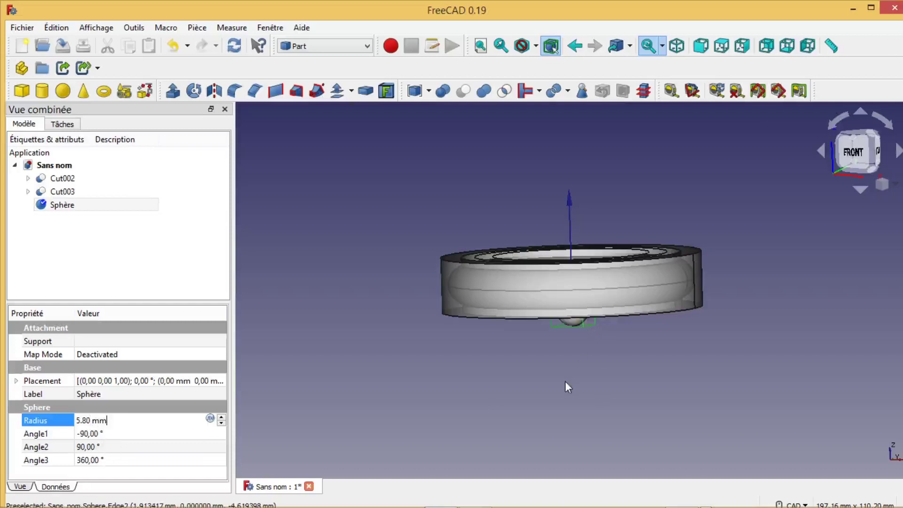
- Place the sphere in the groove between the rings with an X translation of 30.3 mm and a Z translation of 8 mm
{"action": "scroll", "coordinate": [565, 381], "scroll_direction": "up", "scroll_amount": 2}
{"action": "middle_click_drag", "start_coordinate": [643, 336], "coordinate": [608, 372]}
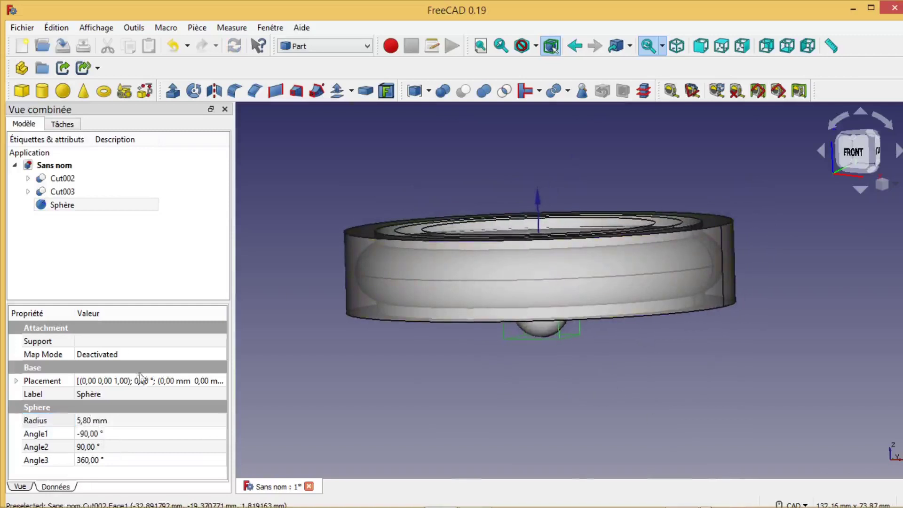
{"action": "left_click", "coordinate": [153, 382]}
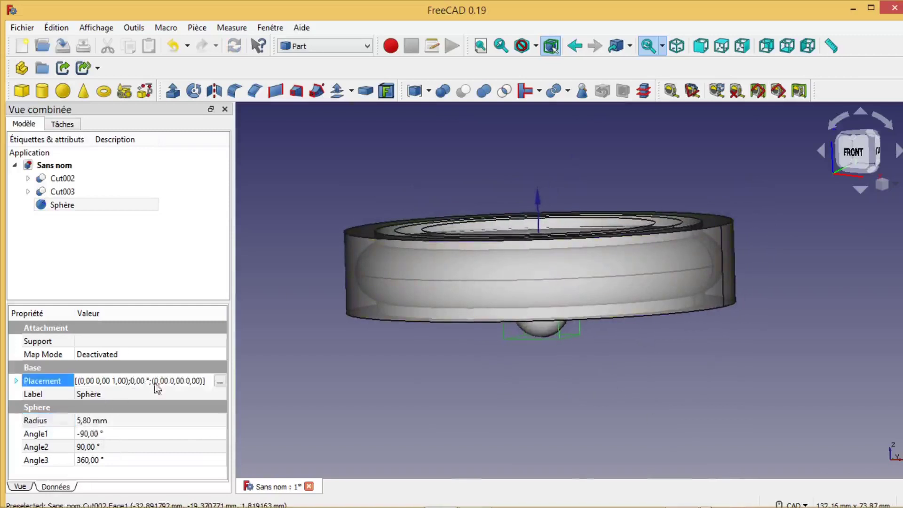
{"action": "left_click", "coordinate": [225, 382]}
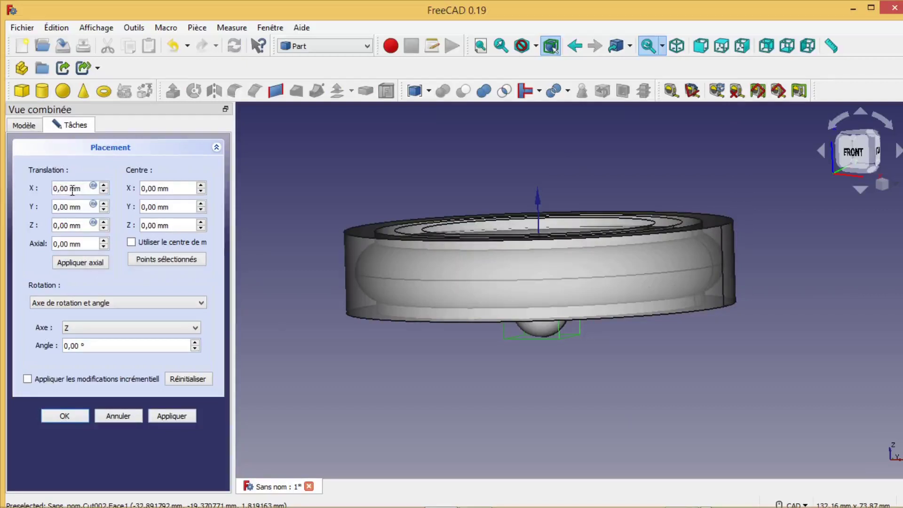
{"action": "left_click_drag", "start_coordinate": [72, 190], "coordinate": [49, 190]}
{"action": "type", "text": "30.3"}
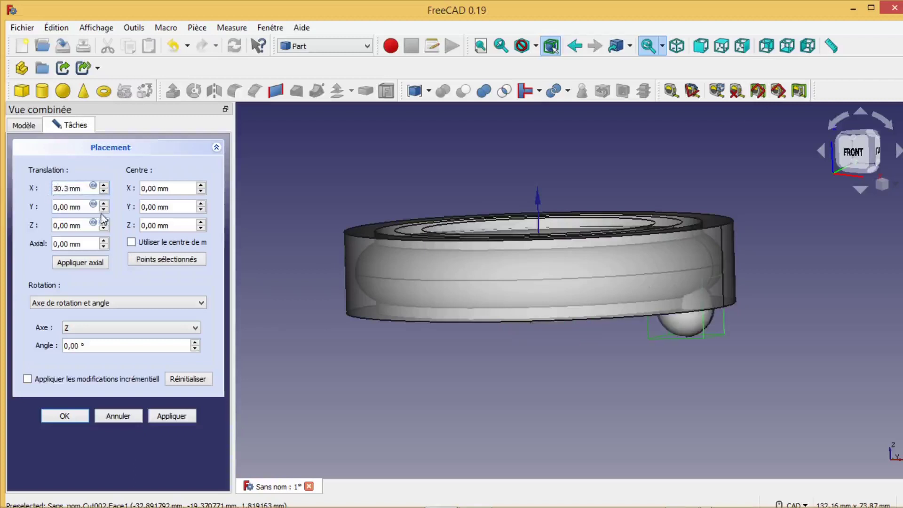
{"action": "double_click", "coordinate": [54, 226]}
{"action": "type", "text": "8"}
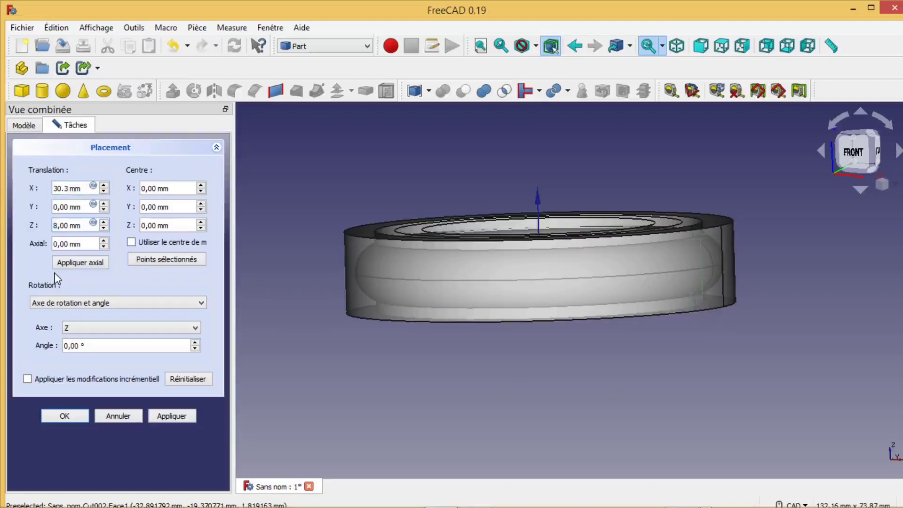
{"action": "middle_click_drag", "start_coordinate": [699, 353], "coordinate": [729, 365]}
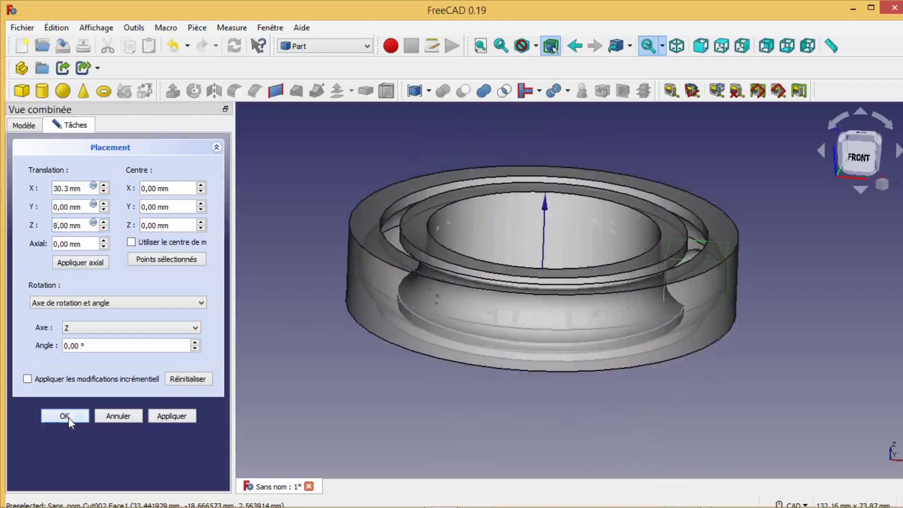
{"action": "left_click", "coordinate": [66, 416]}
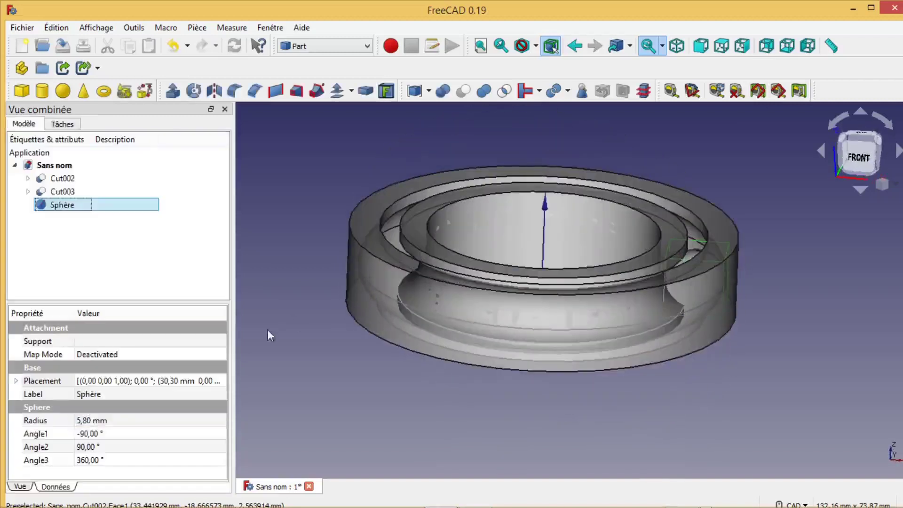
- Change the sphere's shape colour to red (#ff0000) in its appearance settings
{"action": "right_click", "coordinate": [76, 212]}
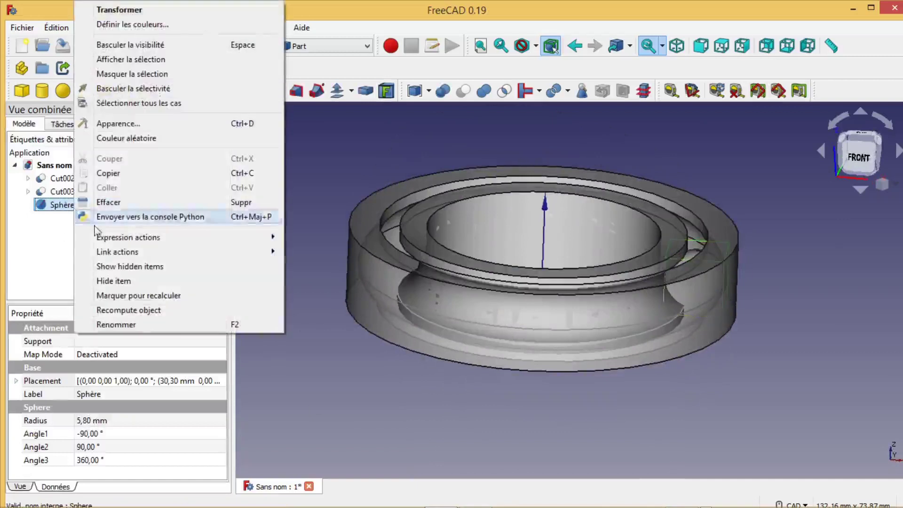
{"action": "left_click", "coordinate": [109, 125]}
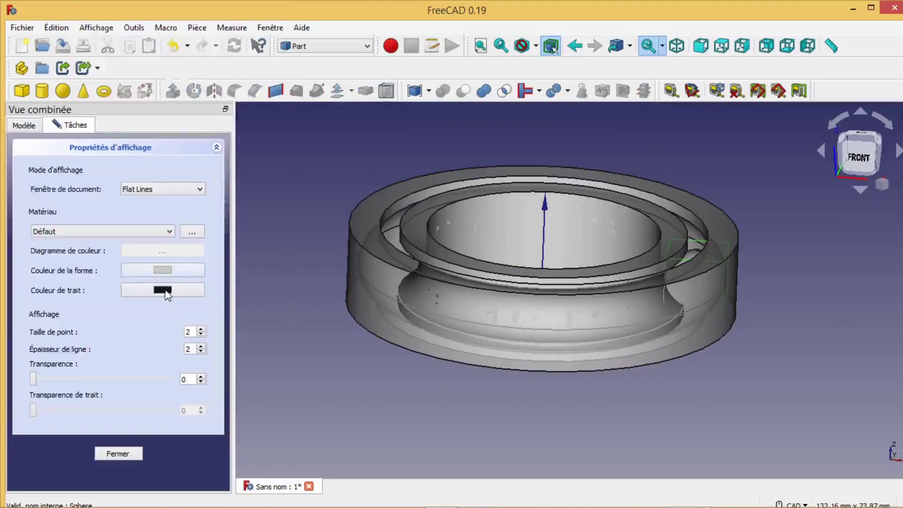
{"action": "left_click", "coordinate": [163, 270]}
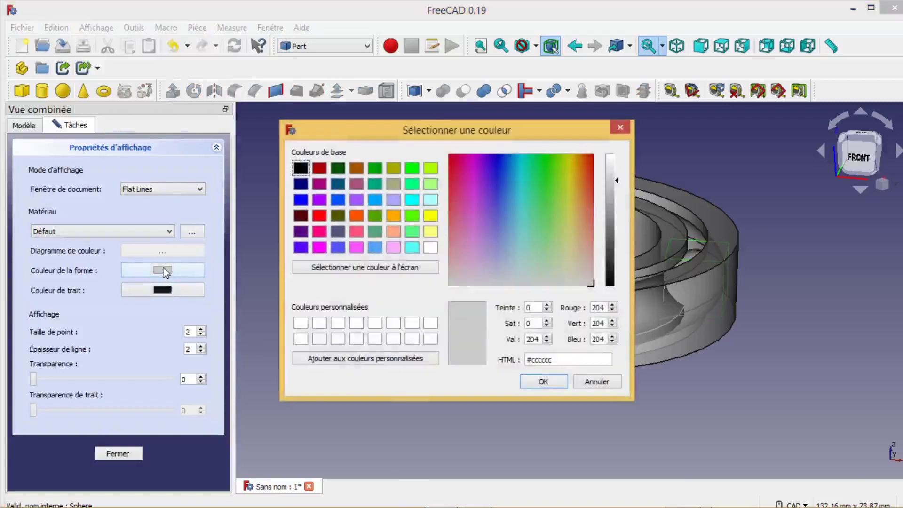
{"action": "left_click", "coordinate": [319, 217]}
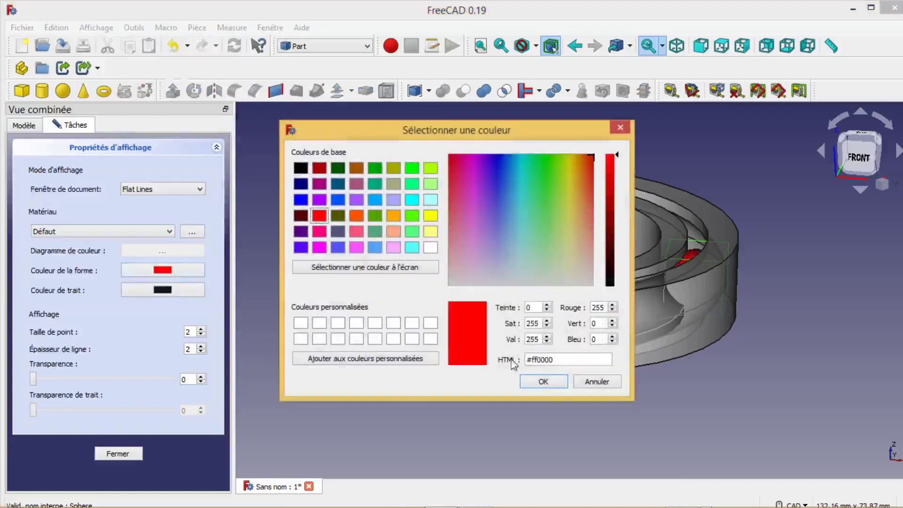
{"action": "left_click", "coordinate": [542, 383]}
{"action": "middle_click_drag", "start_coordinate": [819, 297], "coordinate": [857, 291]}
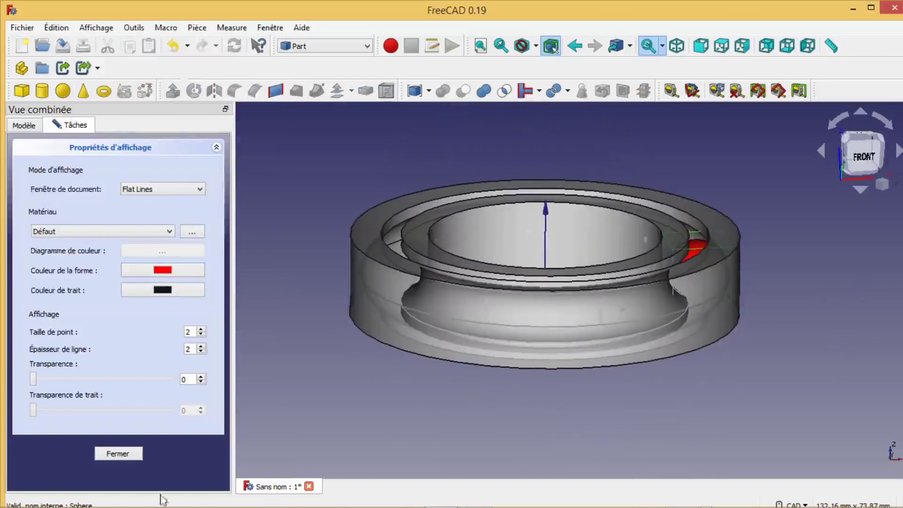
{"action": "left_click", "coordinate": [118, 454]}
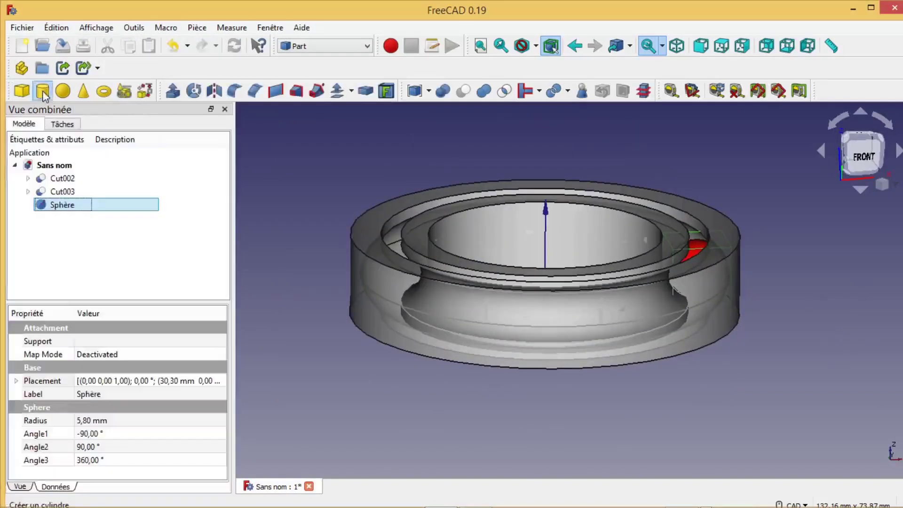
- Add a thin cylinder and set its radius to 0.25 mm
{"action": "left_click", "coordinate": [42, 91]}
{"action": "left_click", "coordinate": [80, 219]}
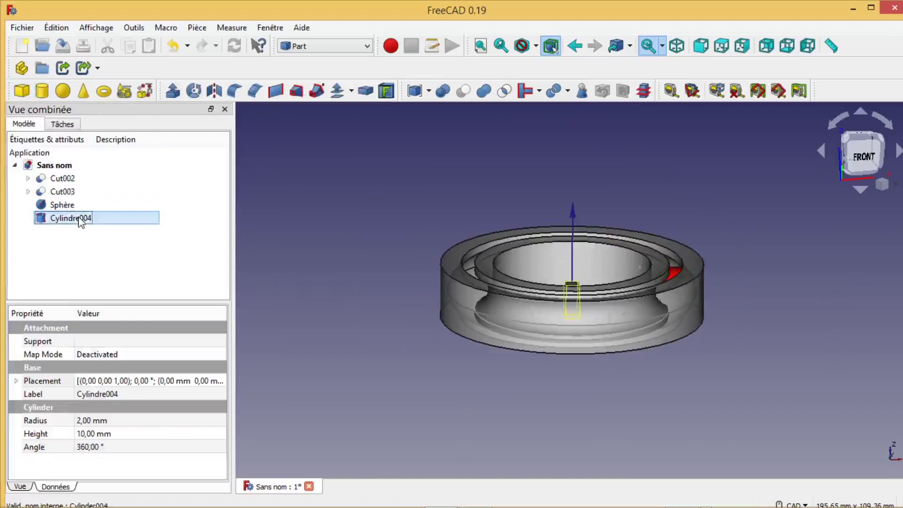
{"action": "left_click", "coordinate": [105, 421]}
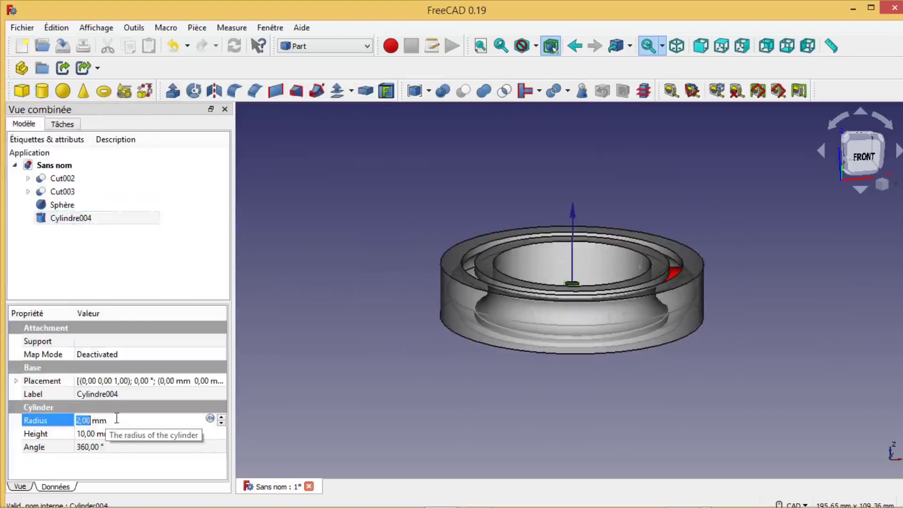
{"action": "type", "text": "0.25"}
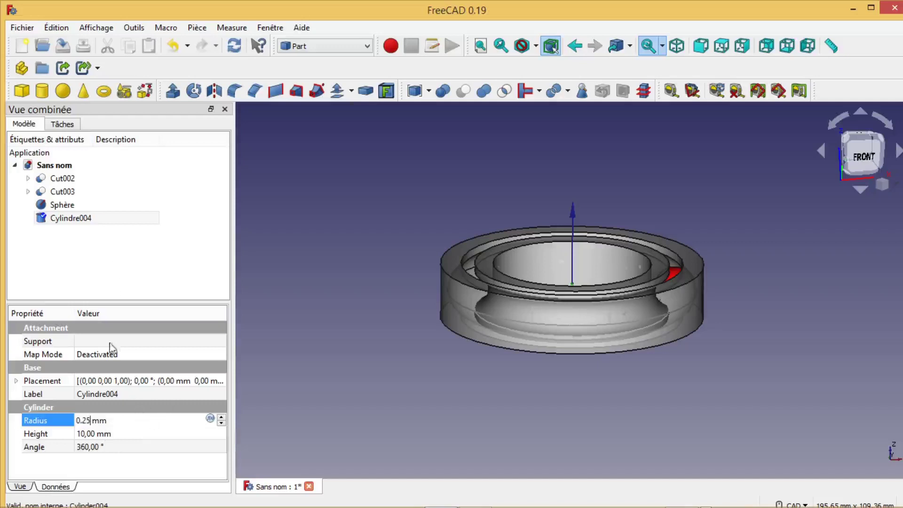
{"action": "left_click", "coordinate": [102, 434]}
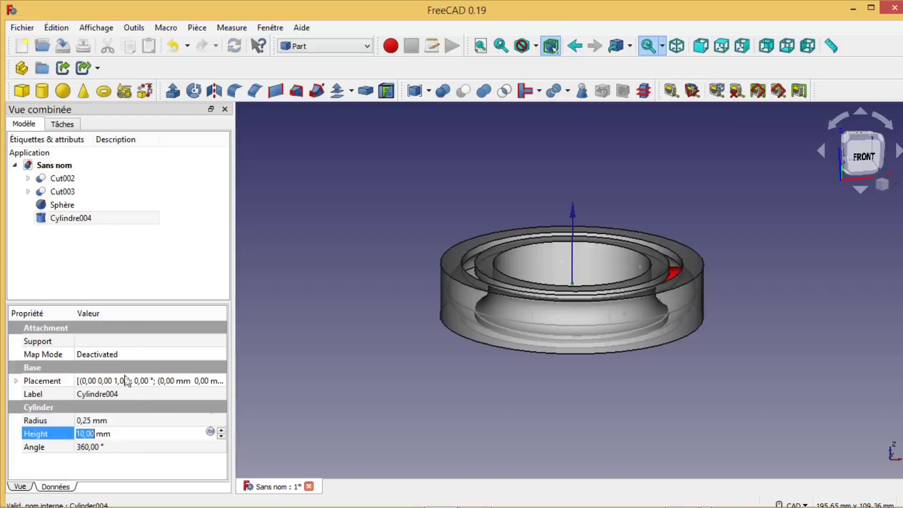
{"action": "left_click", "coordinate": [87, 420]}
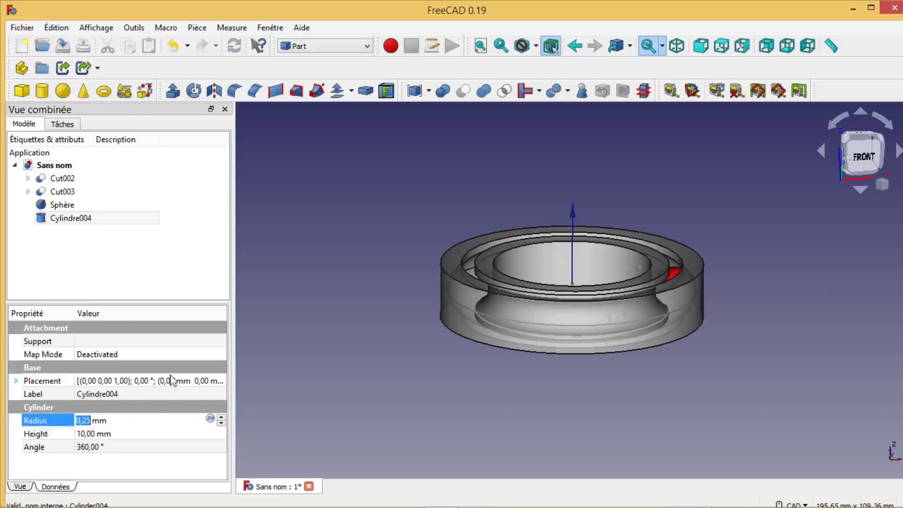
- Move the thin cylinder to an X translation of 30.30 mm through its placement and confirm it
{"action": "left_click", "coordinate": [70, 219]}
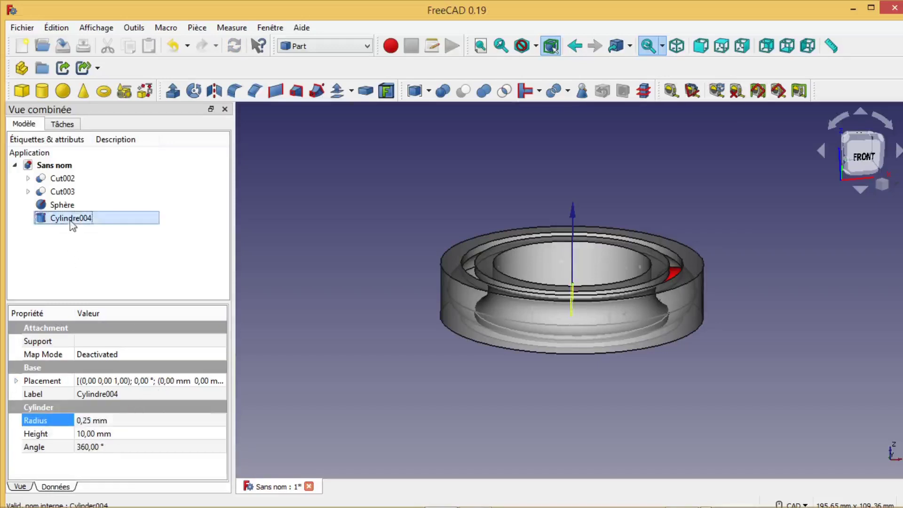
{"action": "left_click", "coordinate": [148, 385]}
{"action": "left_click", "coordinate": [221, 385]}
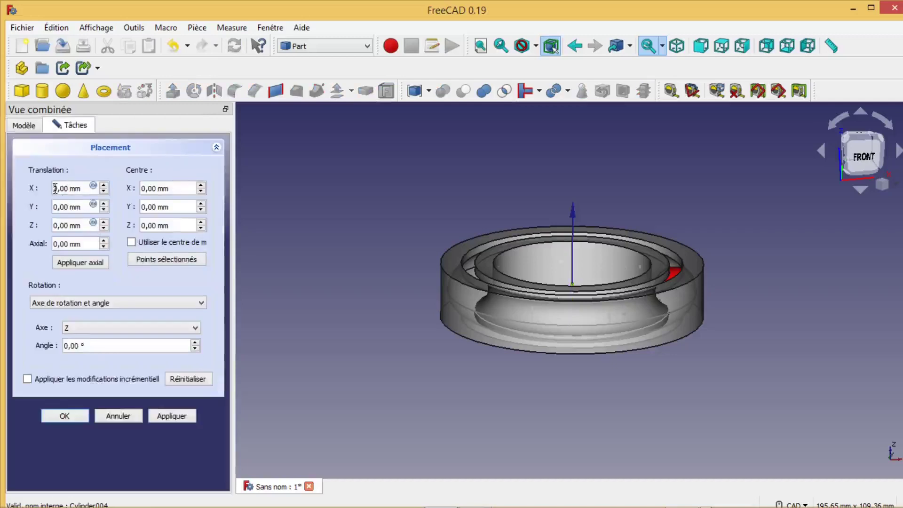
{"action": "type", "text": "3"}
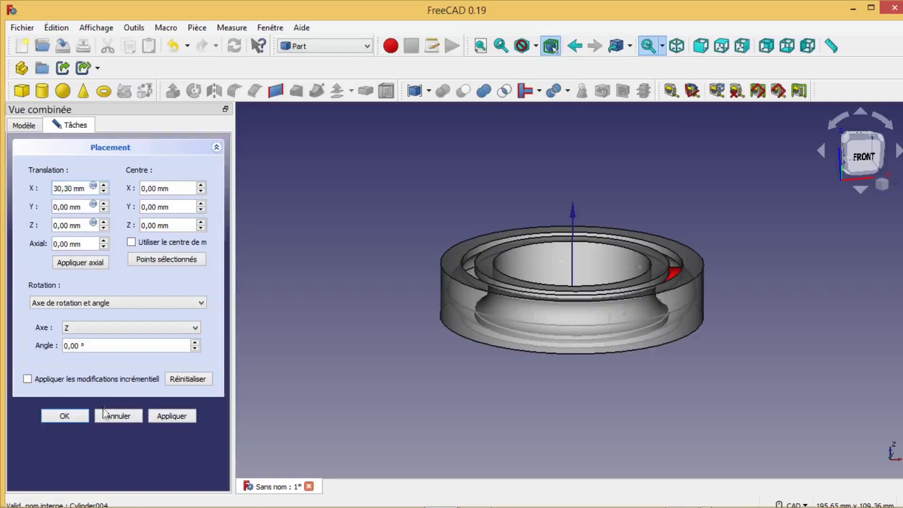
{"action": "left_click", "coordinate": [66, 417]}
- Fuse the sphere and the thin cylinder Cylindre004 with a Boolean union
{"action": "middle_click_drag", "start_coordinate": [661, 400], "coordinate": [651, 347]}
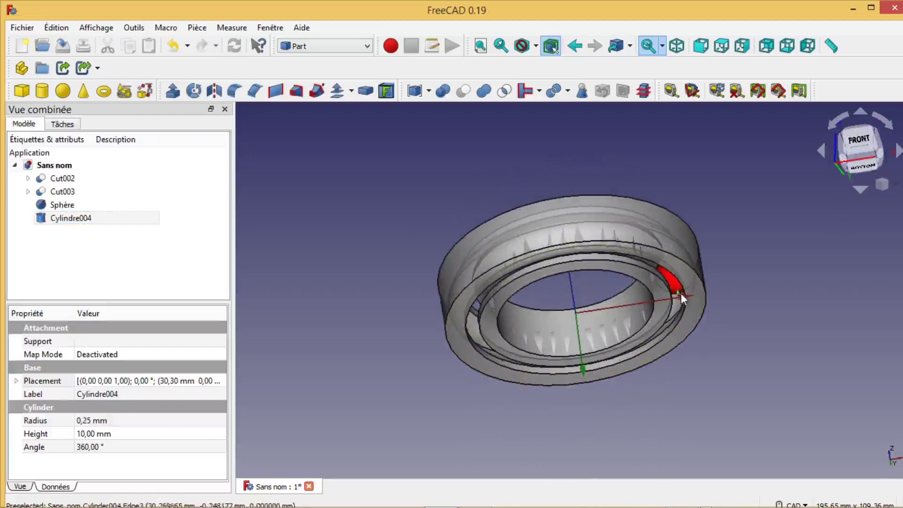
{"action": "middle_click_drag", "start_coordinate": [393, 286], "coordinate": [395, 299]}
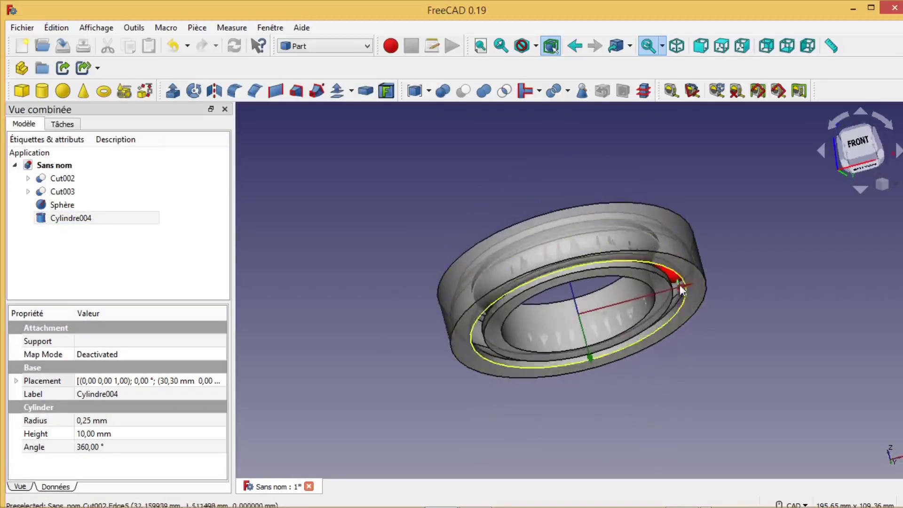
{"action": "mouse_move", "coordinate": [490, 174]}
{"action": "middle_mouse_down"}
{"action": "mouse_move", "coordinate": [492, 200]}
{"action": "mouse_move", "coordinate": [490, 176]}
{"action": "middle_mouse_up"}
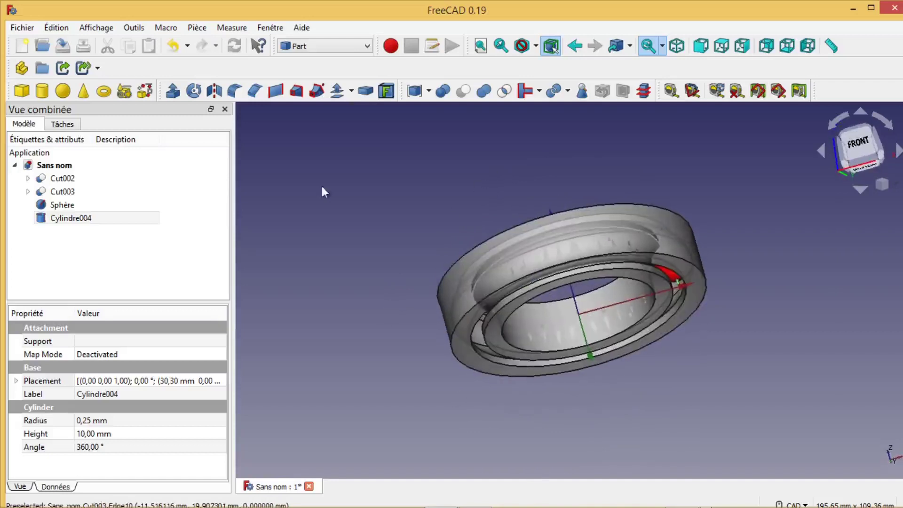
{"action": "left_click", "coordinate": [68, 207]}
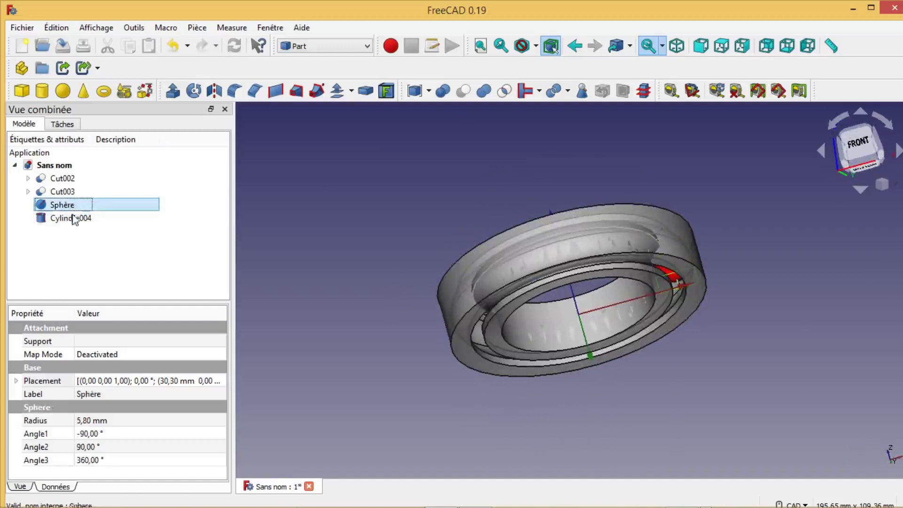
{"action": "left_click", "coordinate": [70, 218], "text": "ctrl"}
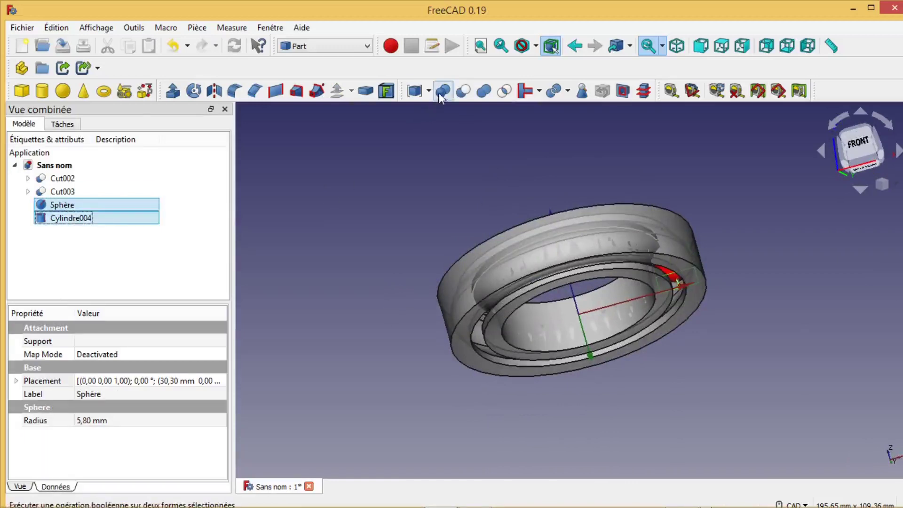
{"action": "left_click", "coordinate": [441, 92]}
{"action": "left_click", "coordinate": [143, 153]}
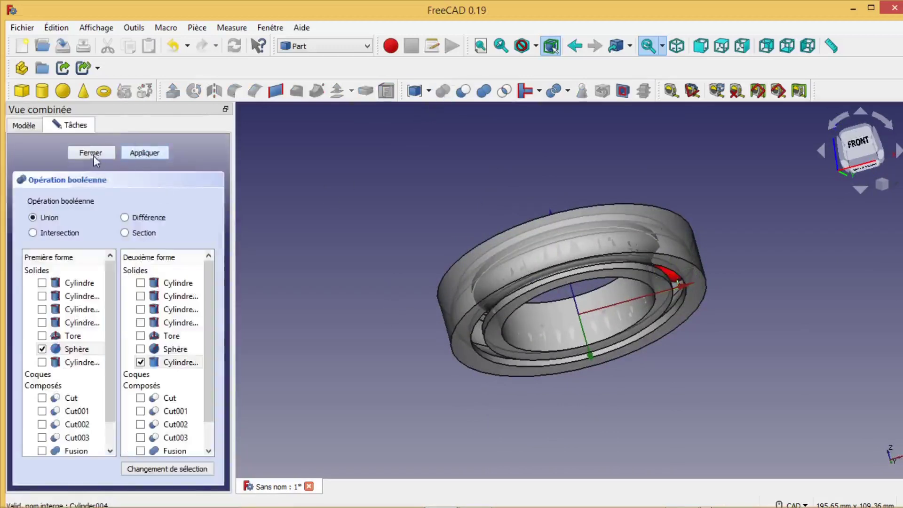
{"action": "left_click", "coordinate": [92, 155]}
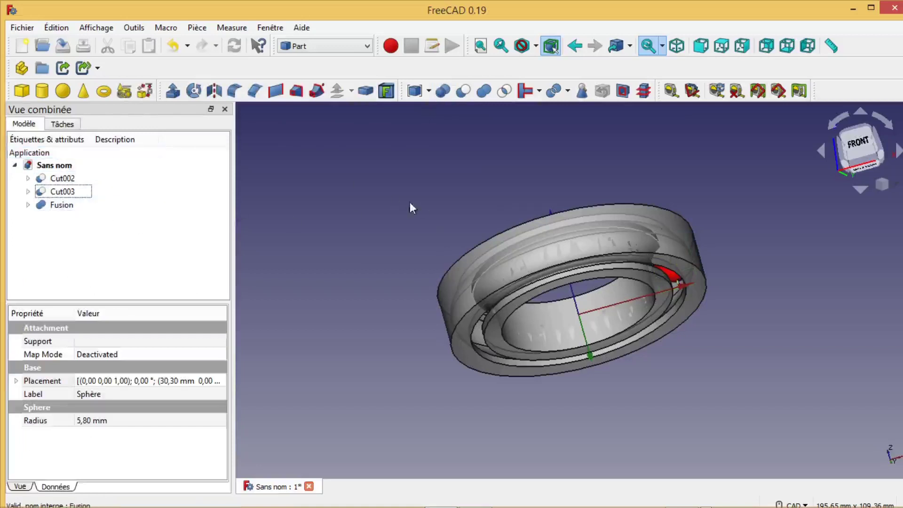
- Create an orthogonal array of the fused ball and cylinder in the Draft workbench, with 2 × 2 × 1 elements at 100 mm intervals
{"action": "middle_click_drag", "start_coordinate": [574, 181], "coordinate": [448, 245]}
{"action": "middle_click_drag", "start_coordinate": [394, 228], "coordinate": [429, 213]}
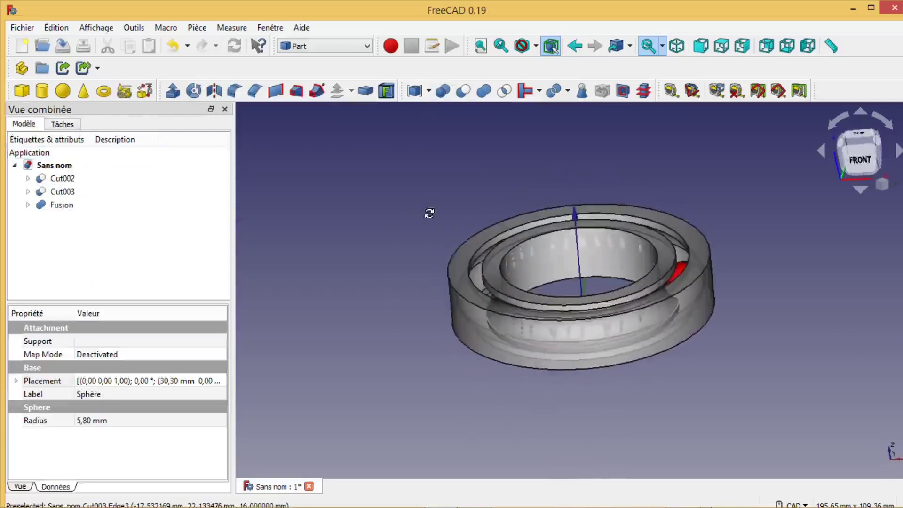
{"action": "left_click", "coordinate": [67, 210]}
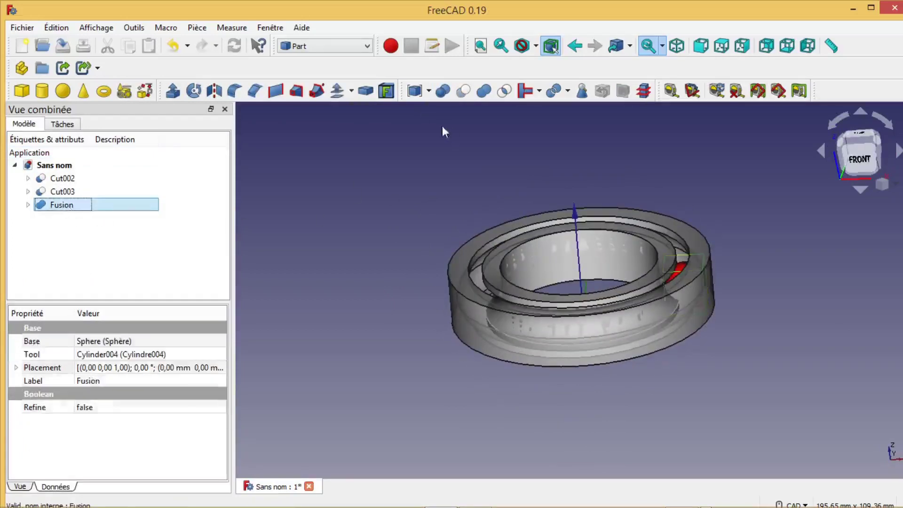
{"action": "left_click", "coordinate": [368, 46]}
{"action": "left_click", "coordinate": [314, 67]}
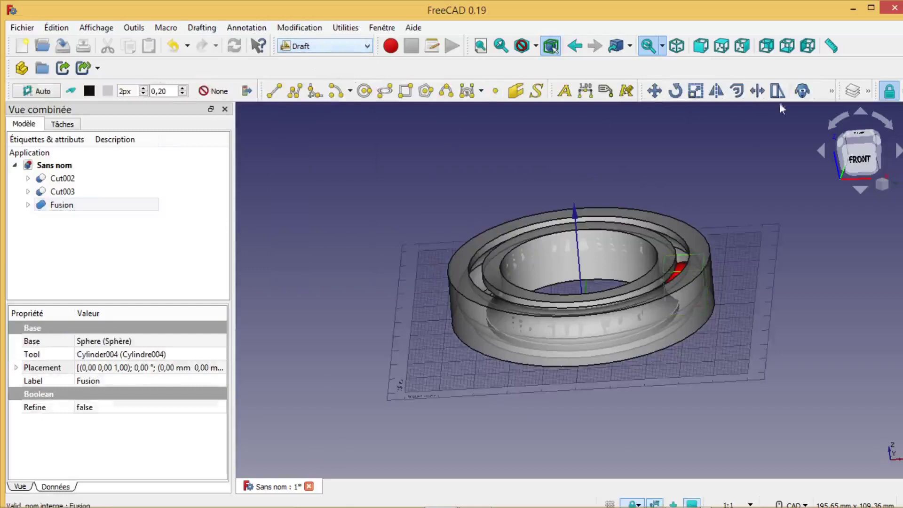
{"action": "left_click", "coordinate": [832, 91]}
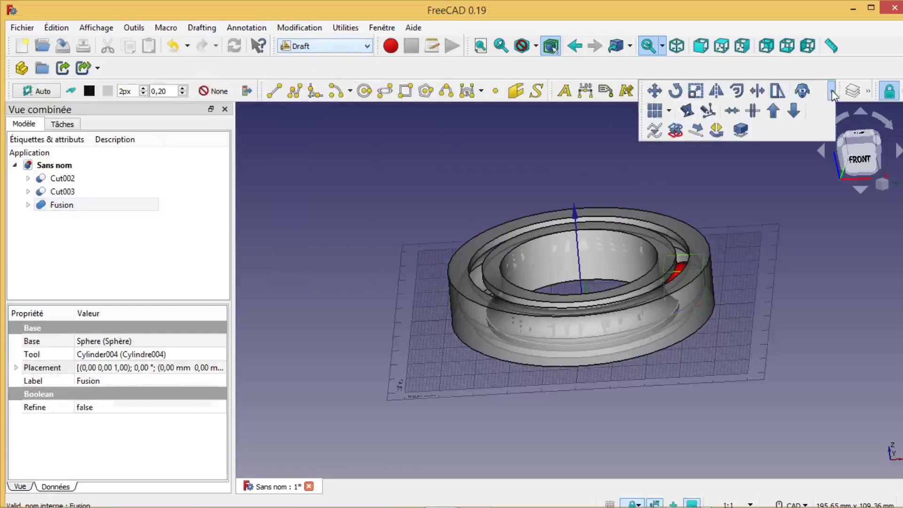
{"action": "left_click", "coordinate": [655, 111]}
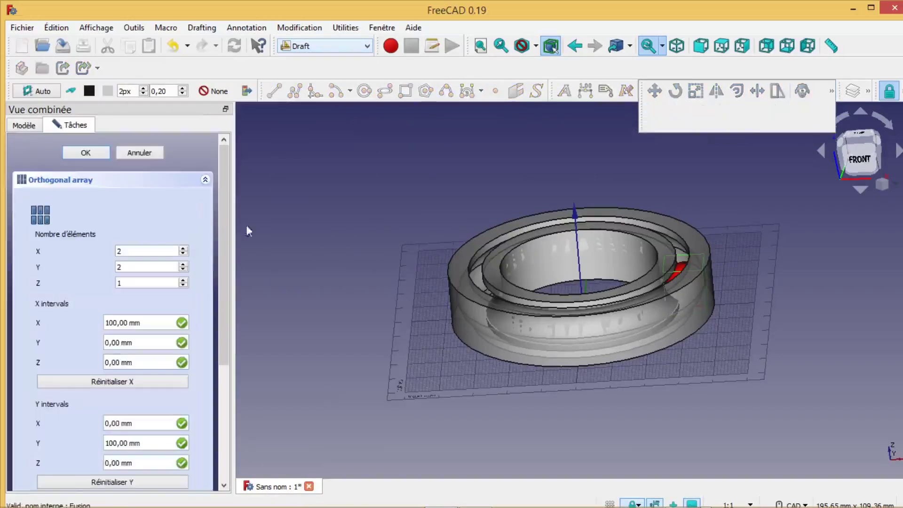
{"action": "left_click", "coordinate": [86, 153]}
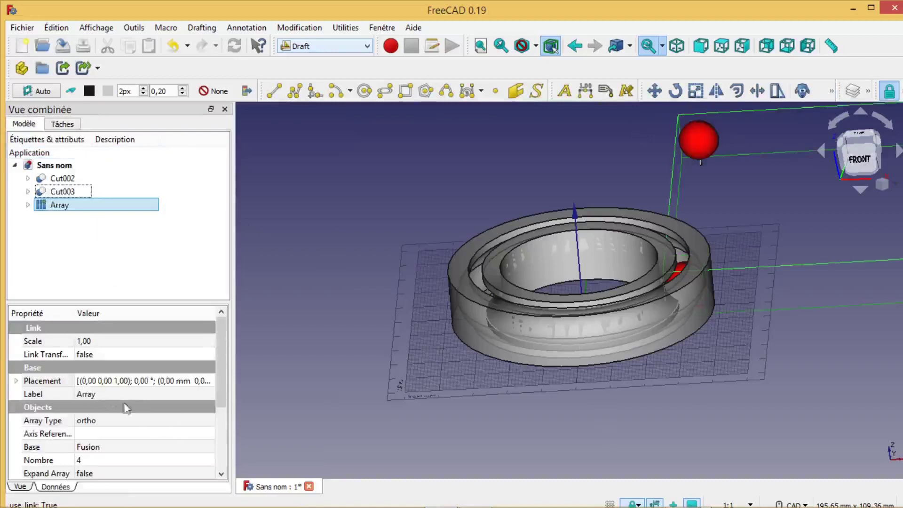
- Change the array type of the ball array to polar
{"action": "left_click", "coordinate": [101, 422]}
{"action": "left_click", "coordinate": [109, 422]}
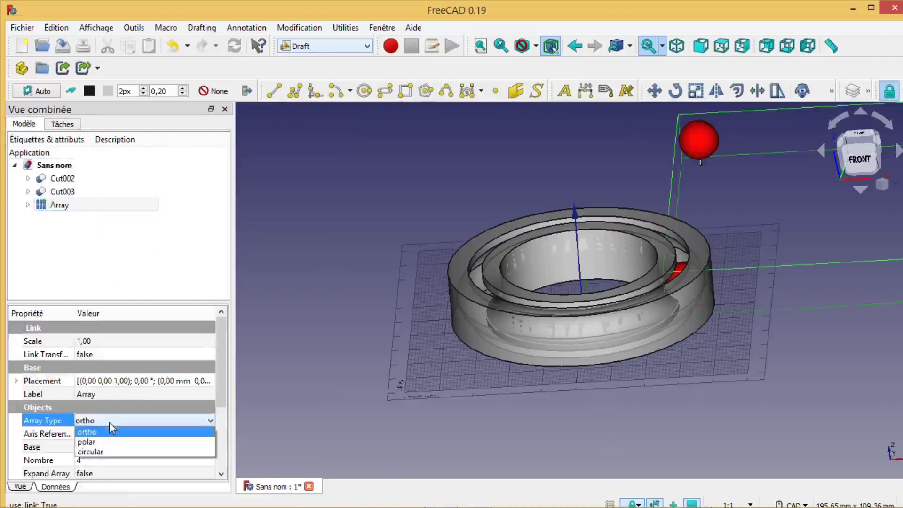
{"action": "left_click", "coordinate": [109, 440]}
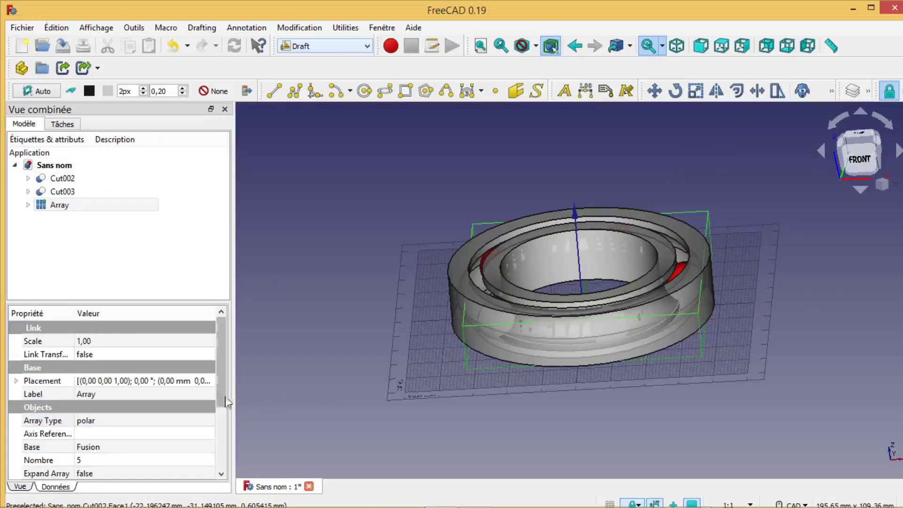
- Set the polar array's number of elements to 16 over 360° and recompute the document
{"action": "left_click_drag", "start_coordinate": [220, 396], "coordinate": [128, 392]}
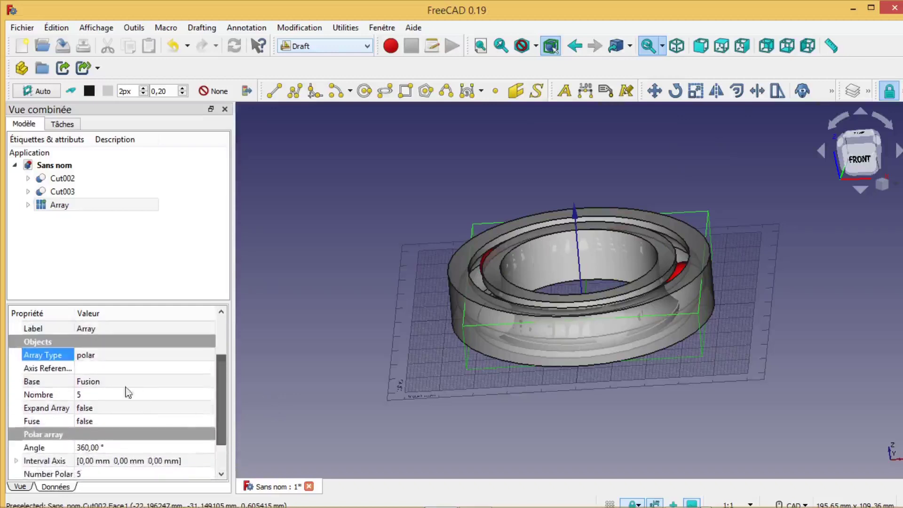
{"action": "left_click", "coordinate": [91, 395]}
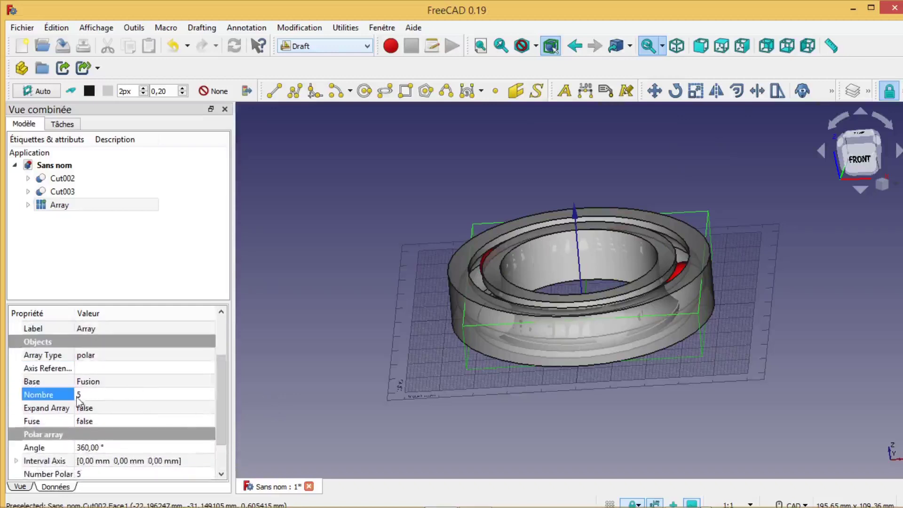
{"action": "scroll", "coordinate": [220, 442], "scroll_direction": "down", "scroll_amount": 1}
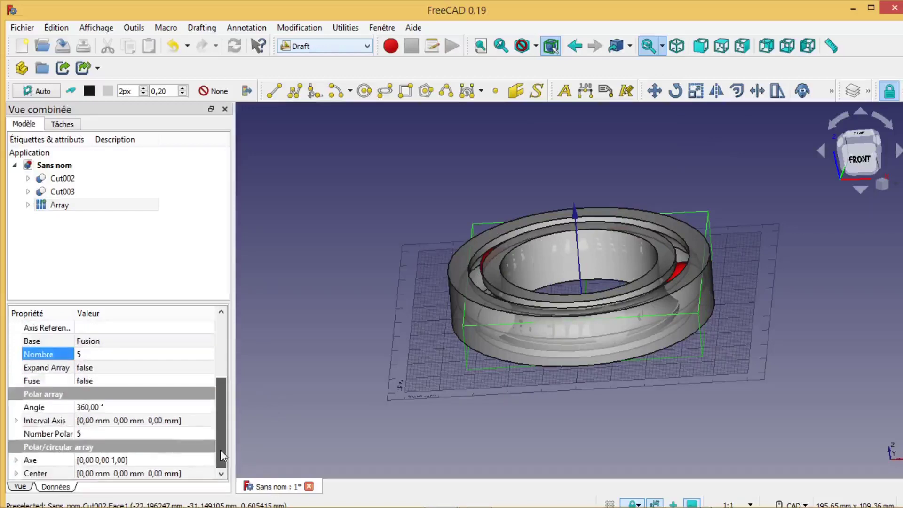
{"action": "left_click", "coordinate": [87, 433]}
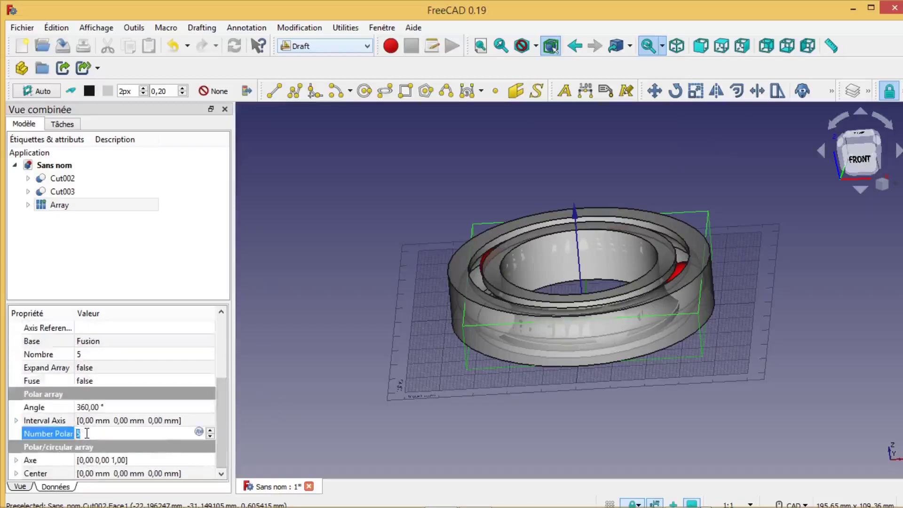
{"action": "type", "text": "16"}
{"action": "left_click", "coordinate": [234, 46]}
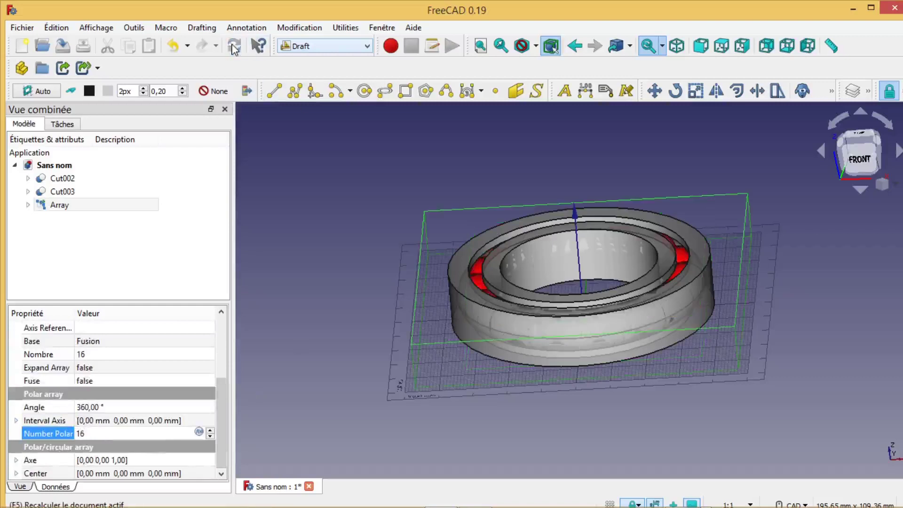
- Change the line colour of the outer ring Cut002 to orange in its appearance settings
{"action": "middle_click_drag", "start_coordinate": [798, 237], "coordinate": [766, 241]}
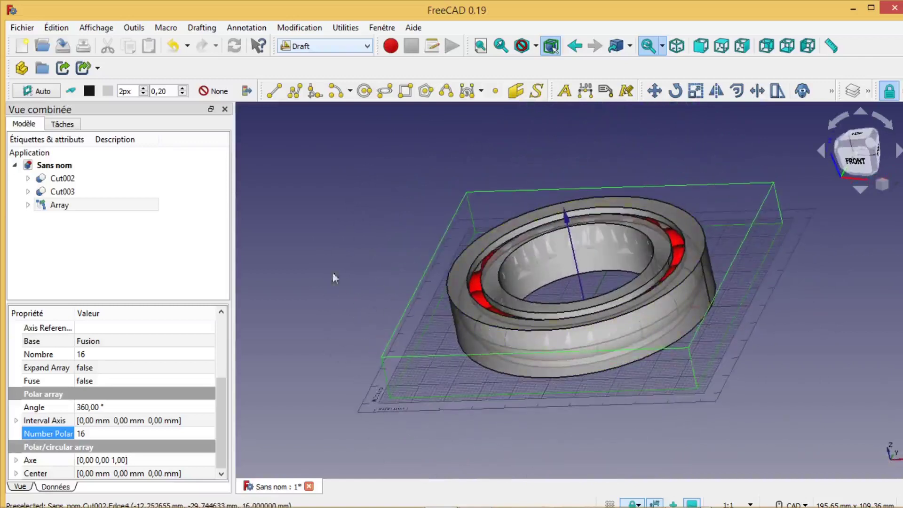
{"action": "middle_click_drag", "start_coordinate": [368, 237], "coordinate": [372, 214]}
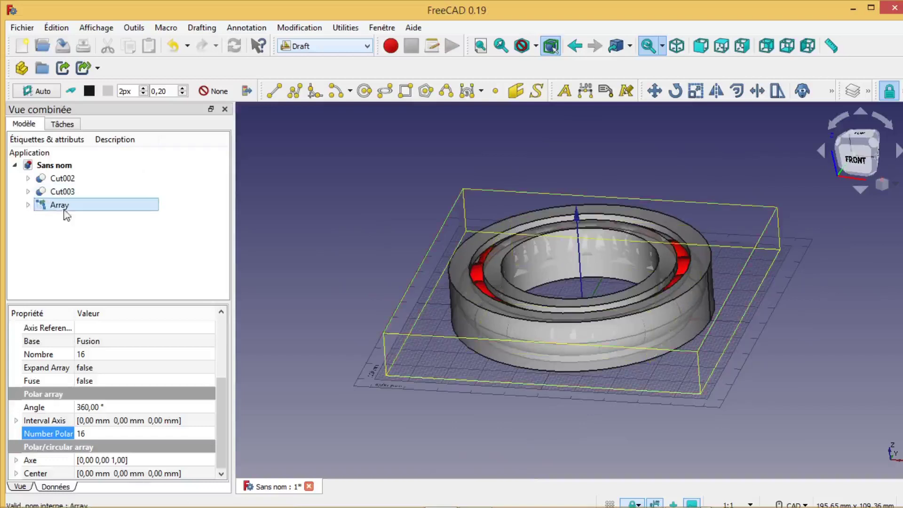
{"action": "left_click", "coordinate": [70, 179]}
{"action": "right_click", "coordinate": [70, 178]}
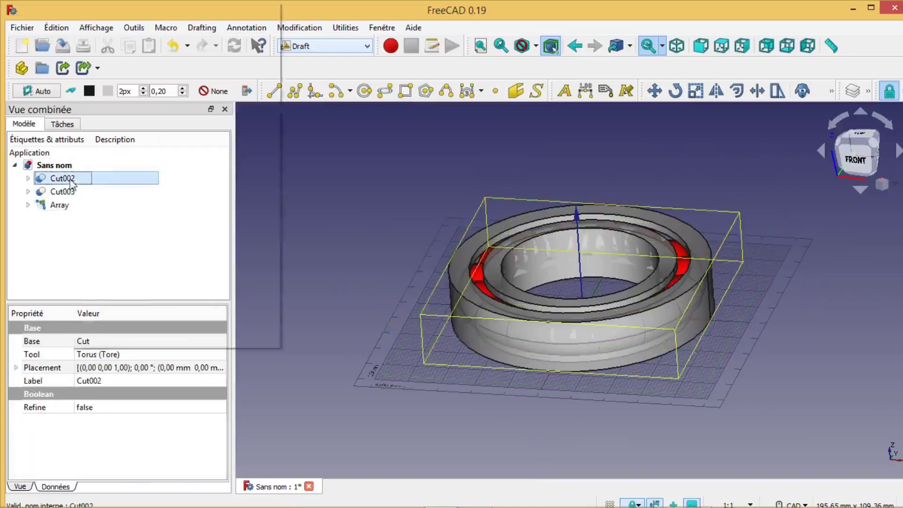
{"action": "left_click", "coordinate": [134, 124]}
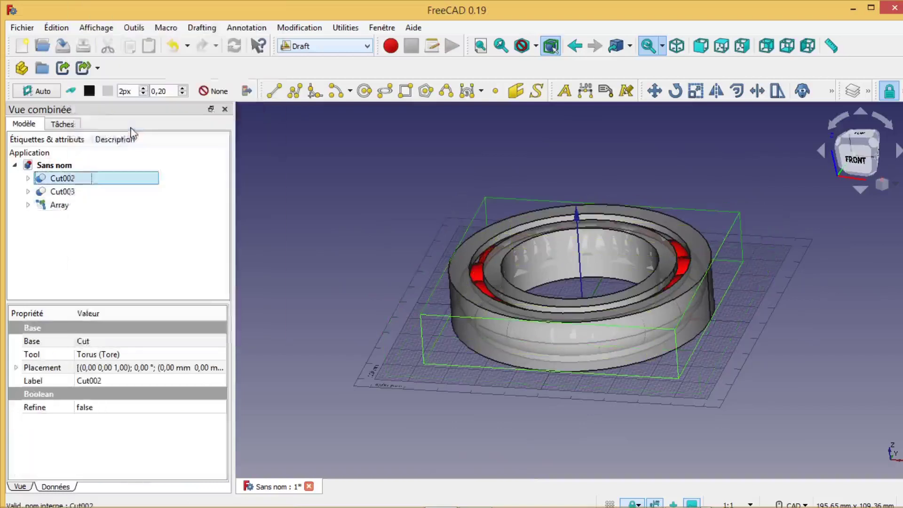
{"action": "left_click", "coordinate": [164, 292]}
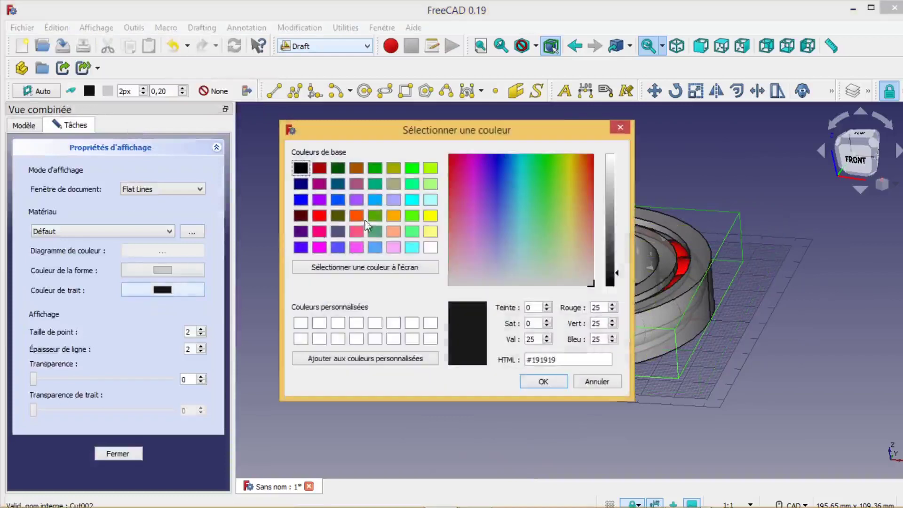
{"action": "left_click", "coordinate": [357, 216]}
{"action": "left_click", "coordinate": [541, 381]}
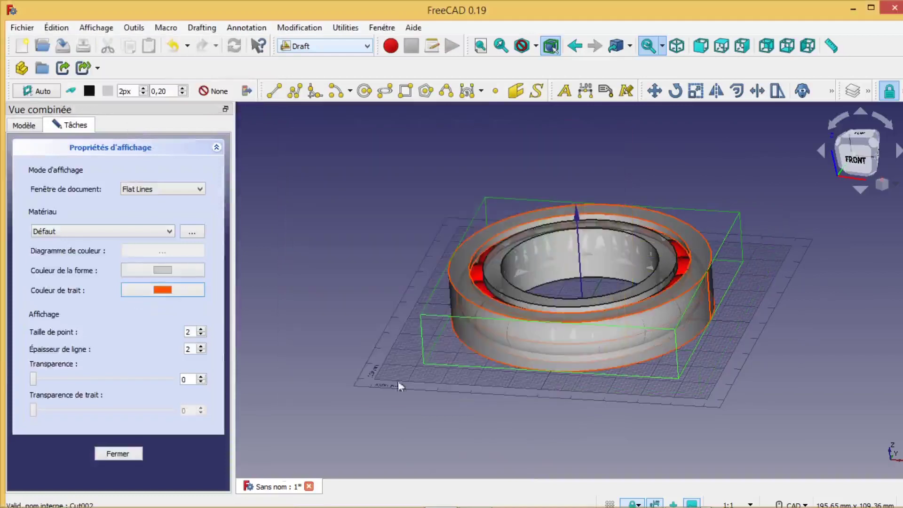
{"action": "left_click", "coordinate": [101, 453]}
- Change the shape colour of the inner ring Cut003 to green (#00aa00) in its appearance settings
{"action": "left_click", "coordinate": [66, 192]}
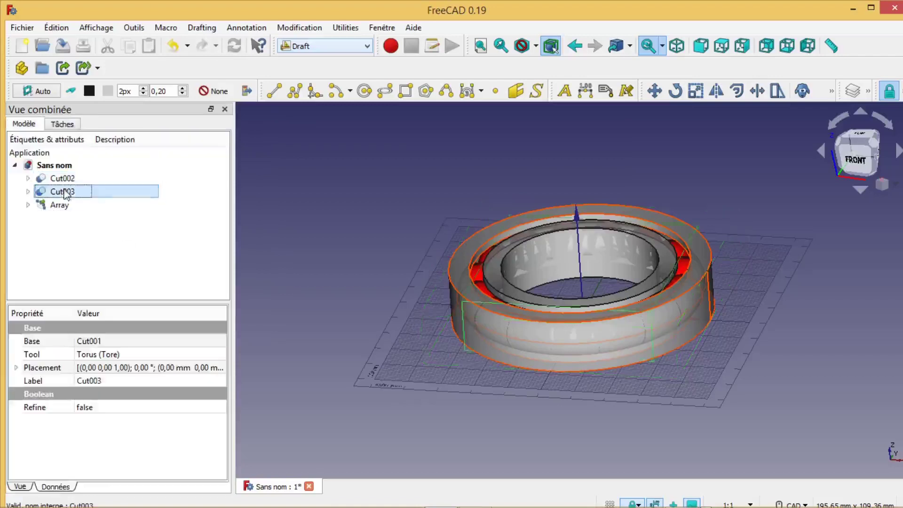
{"action": "right_click", "coordinate": [65, 192]}
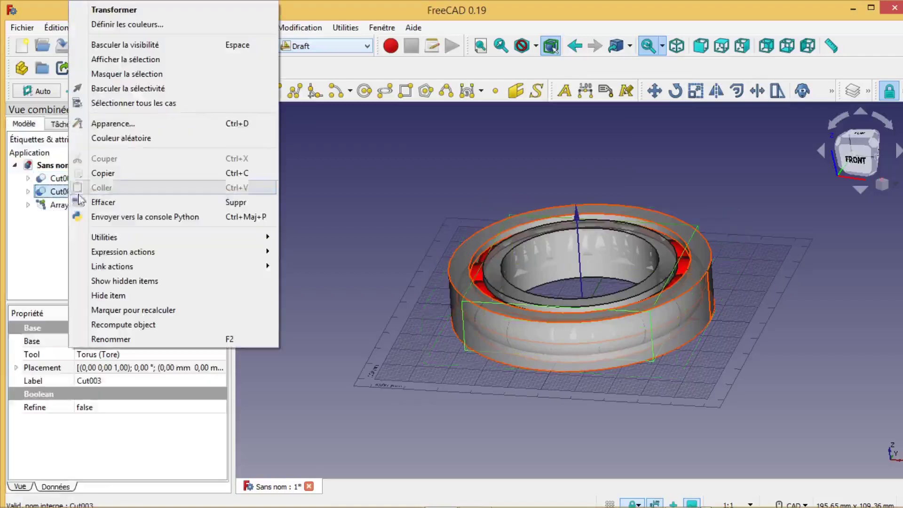
{"action": "left_click", "coordinate": [121, 131]}
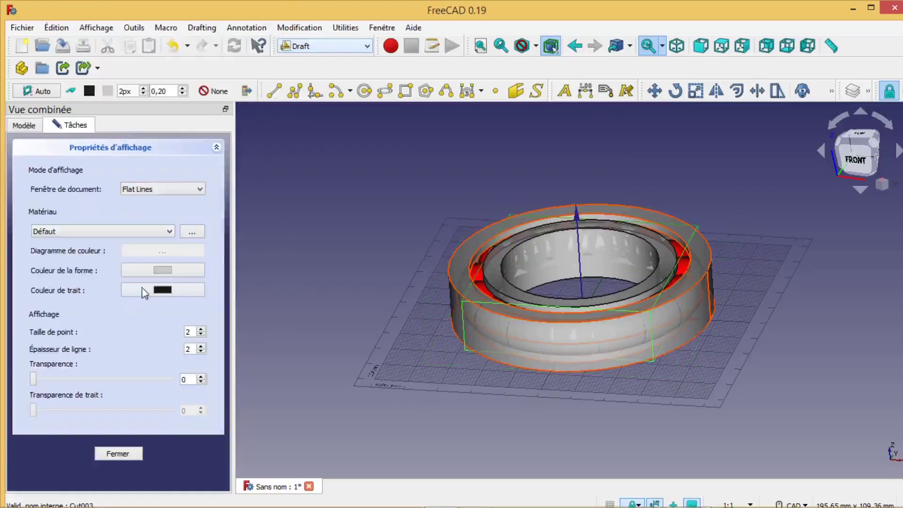
{"action": "left_click", "coordinate": [162, 270]}
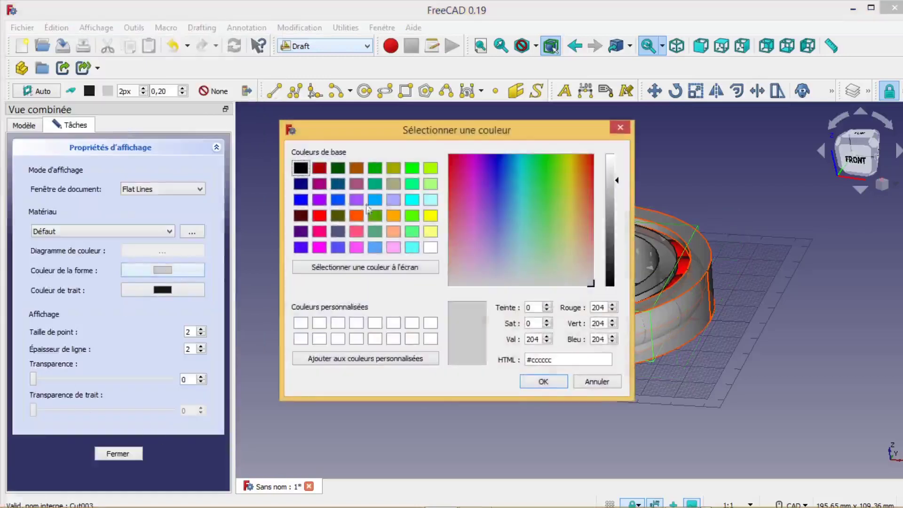
{"action": "left_click", "coordinate": [379, 171]}
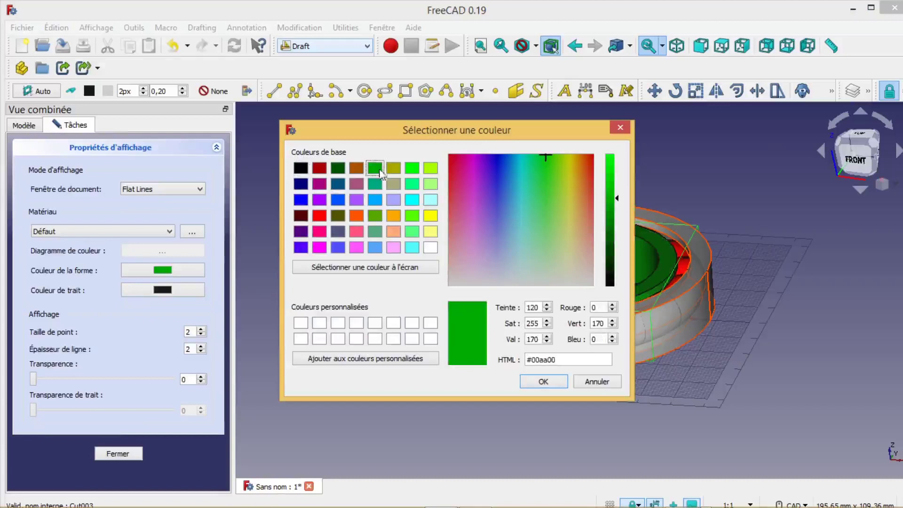
{"action": "left_click", "coordinate": [549, 380]}
{"action": "left_click", "coordinate": [791, 358]}
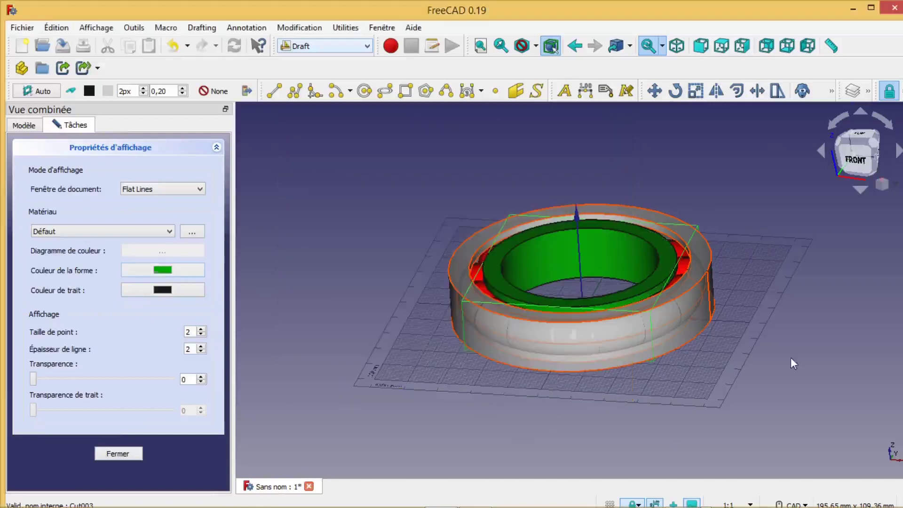
{"action": "middle_click_drag", "start_coordinate": [820, 335], "coordinate": [782, 372]}
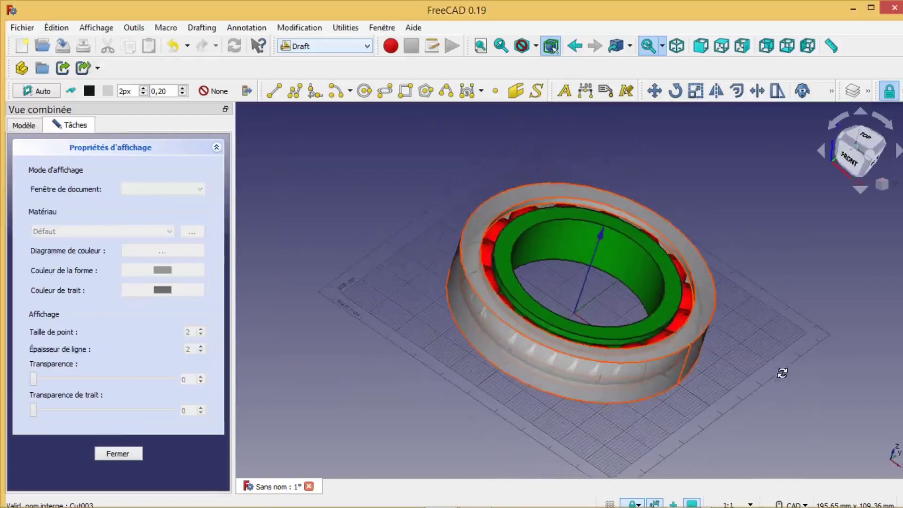
{"action": "left_click", "coordinate": [117, 454]}
- Change the shape colour of the outer ring Cut002 to the same orange as its edges and close the appearance settings
{"action": "left_click", "coordinate": [61, 178]}
{"action": "right_click", "coordinate": [66, 178]}
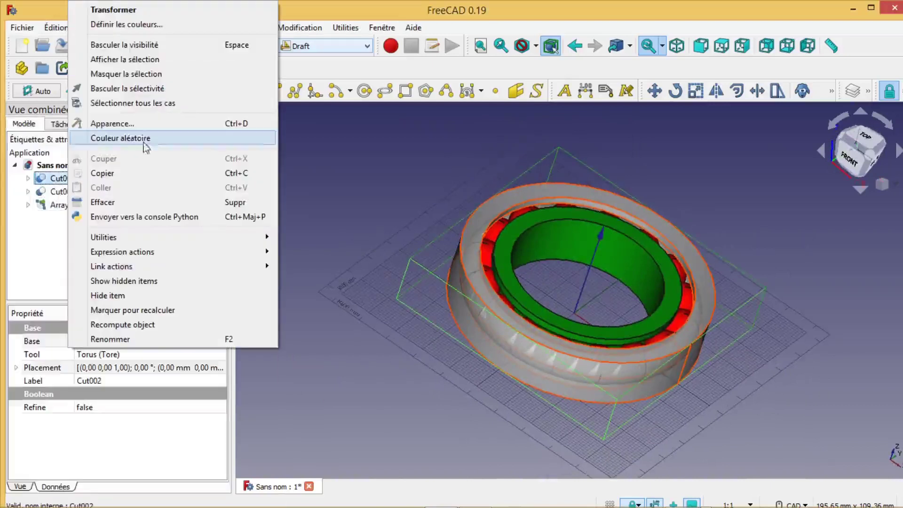
{"action": "left_click", "coordinate": [136, 124]}
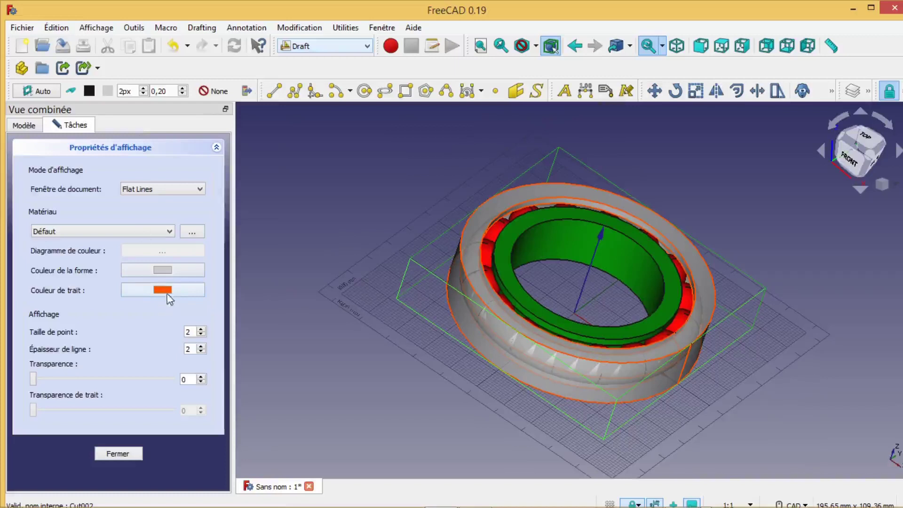
{"action": "left_click", "coordinate": [162, 270]}
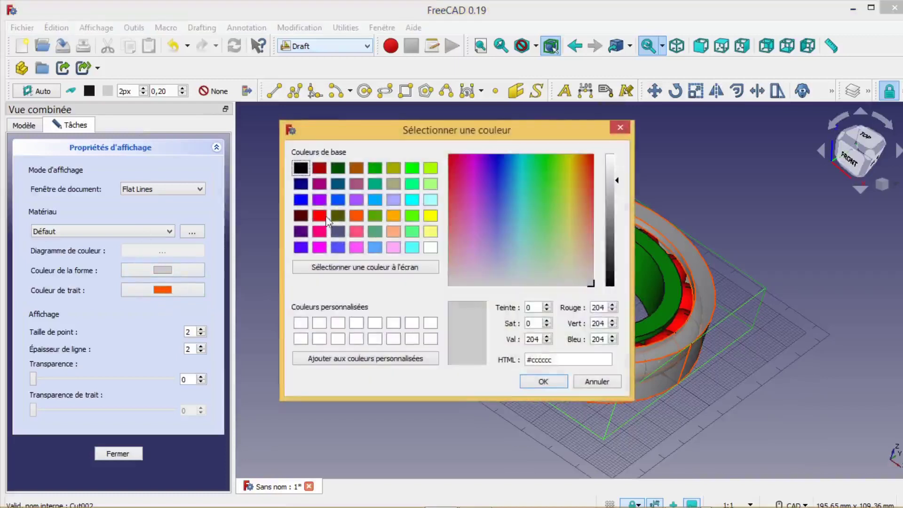
{"action": "left_click", "coordinate": [362, 215]}
{"action": "left_click", "coordinate": [543, 381]}
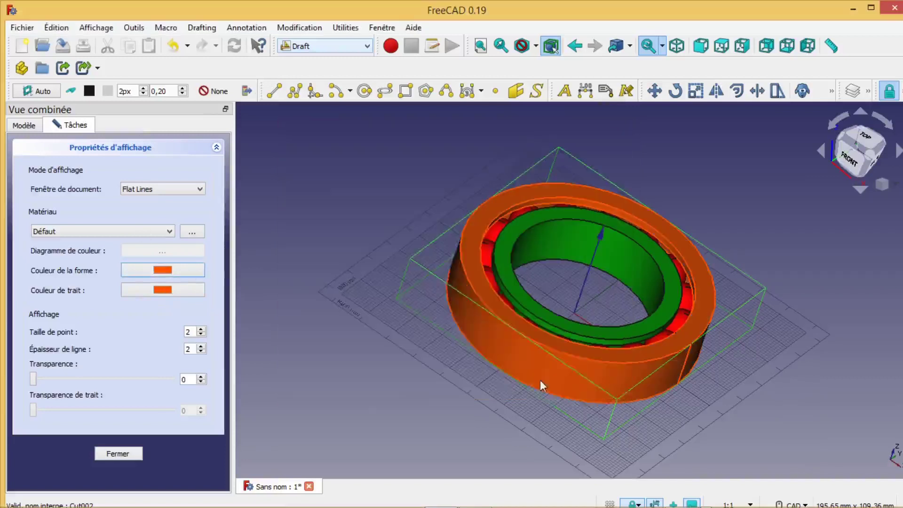
{"action": "left_click", "coordinate": [398, 404]}
{"action": "middle_click", "coordinate": [808, 226]}
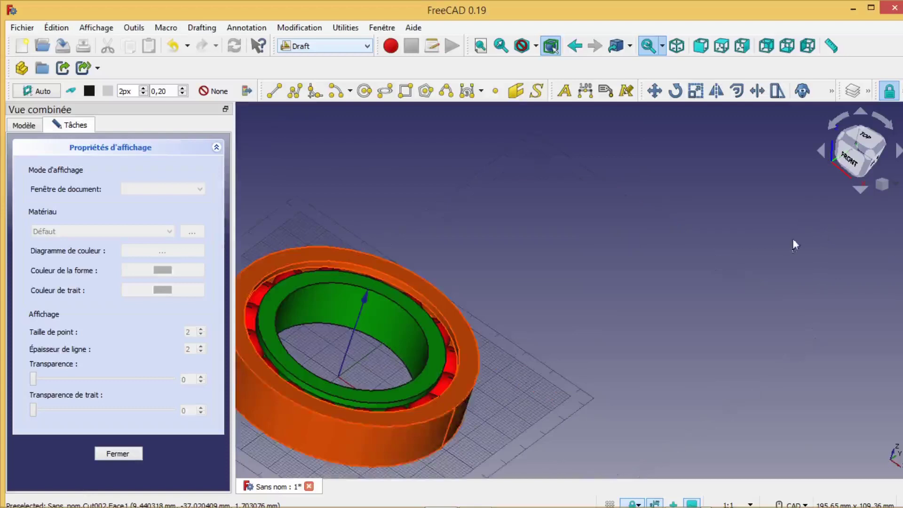
{"action": "left_click", "coordinate": [98, 458]}
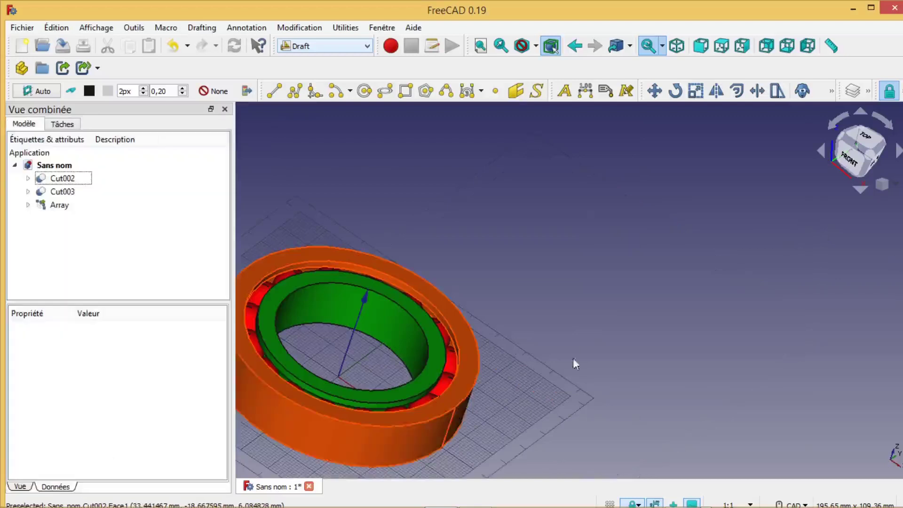
- Examine the coloured bearing from below, from above and at an angle to check the balls between the rings
{"action": "middle_click_drag", "start_coordinate": [570, 303], "coordinate": [594, 151]}
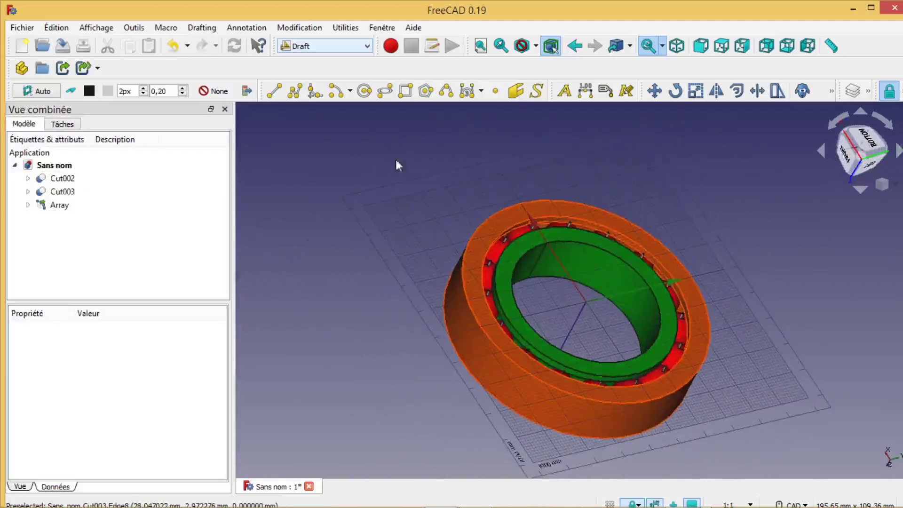
{"action": "middle_click_drag", "start_coordinate": [416, 170], "coordinate": [750, 295]}
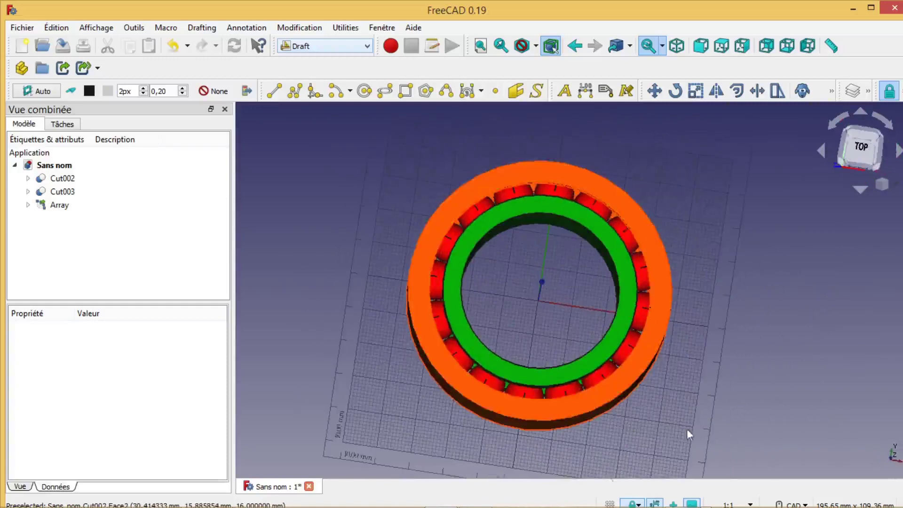
{"action": "middle_click_drag", "start_coordinate": [365, 369], "coordinate": [414, 392]}
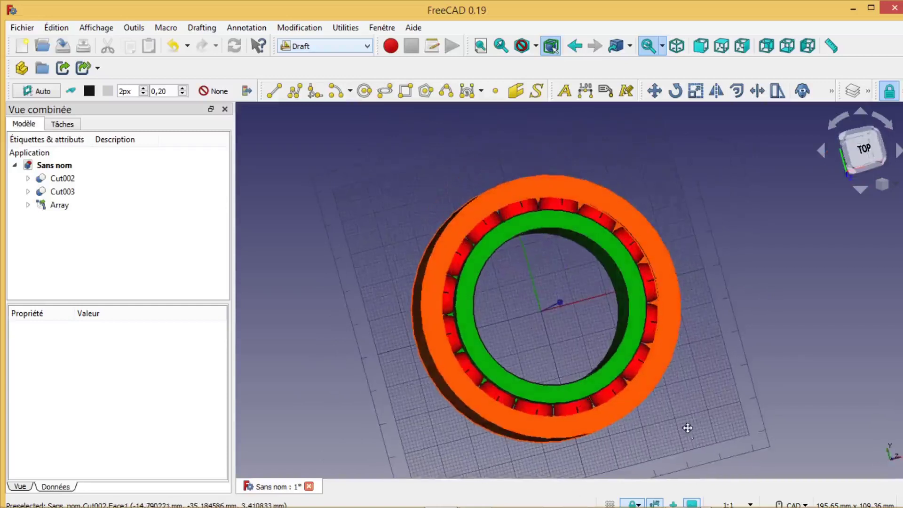
{"action": "middle_click_drag", "start_coordinate": [688, 428], "coordinate": [672, 404]}
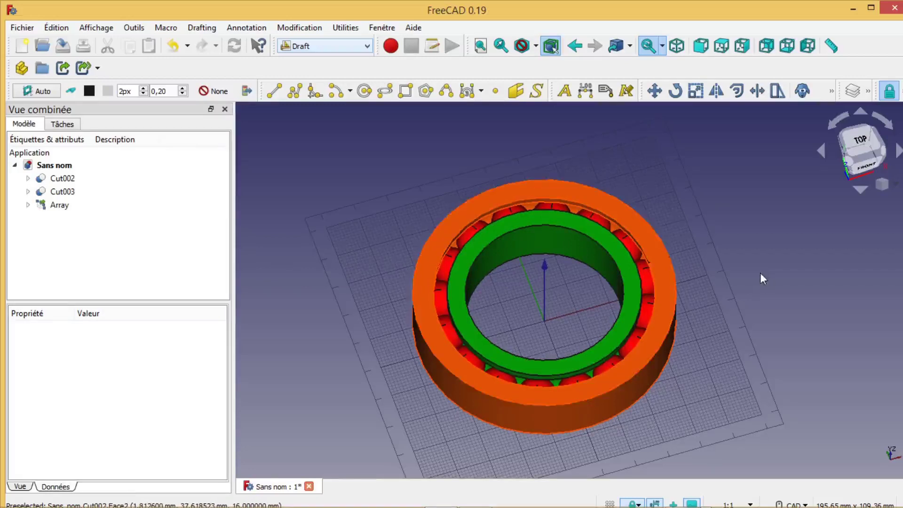
{"action": "scroll", "coordinate": [760, 272], "scroll_direction": "down", "scroll_amount": 2}
{"action": "middle_click_drag", "start_coordinate": [772, 359], "coordinate": [643, 380]}
{"action": "scroll", "coordinate": [698, 362], "scroll_direction": "up", "scroll_amount": 2}
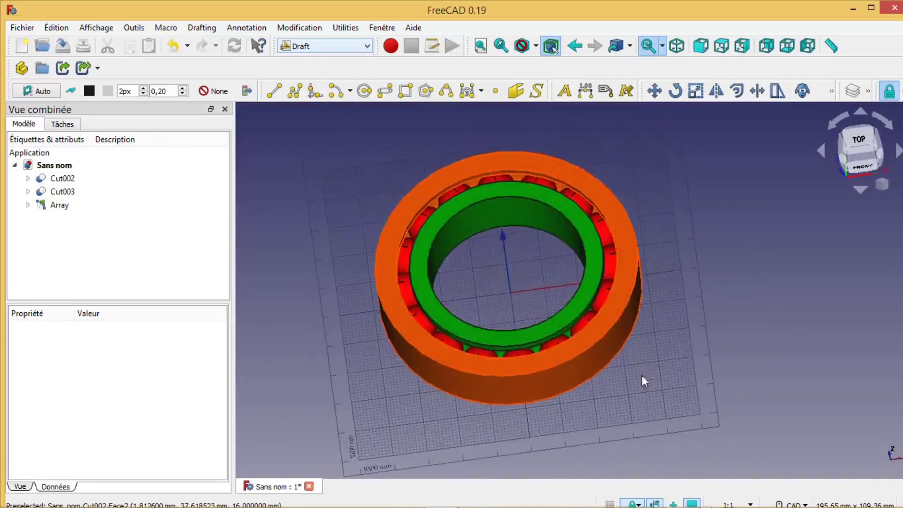